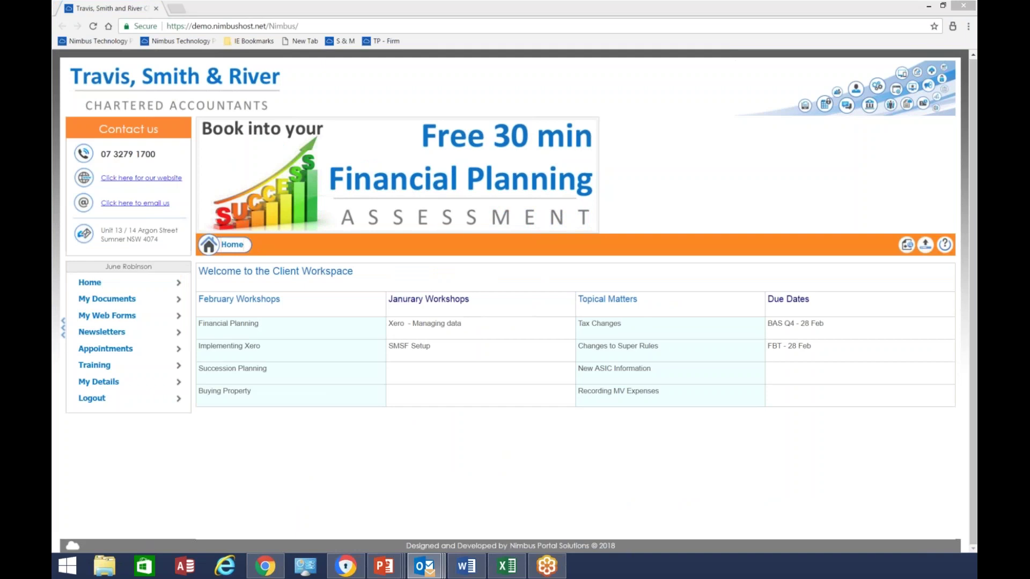
# Bring up the Brisbane Pottery Supplies 'Documents for Review & Signature' e-mail in Outlook
pyautogui.click(424, 565)
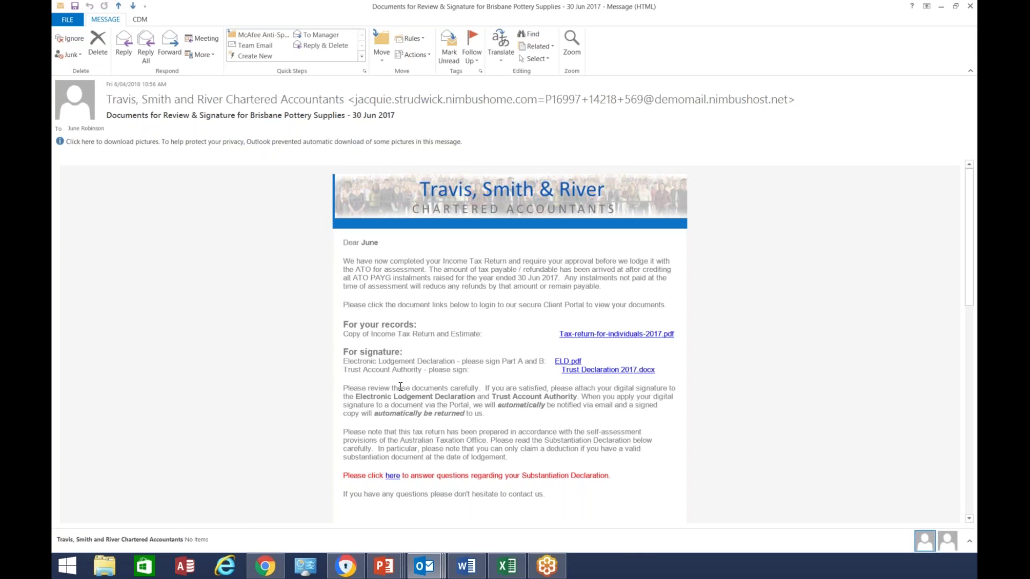
# Open ELD.pdf and drag the client's signature onto the Part A signature line
pyautogui.click(562, 363)
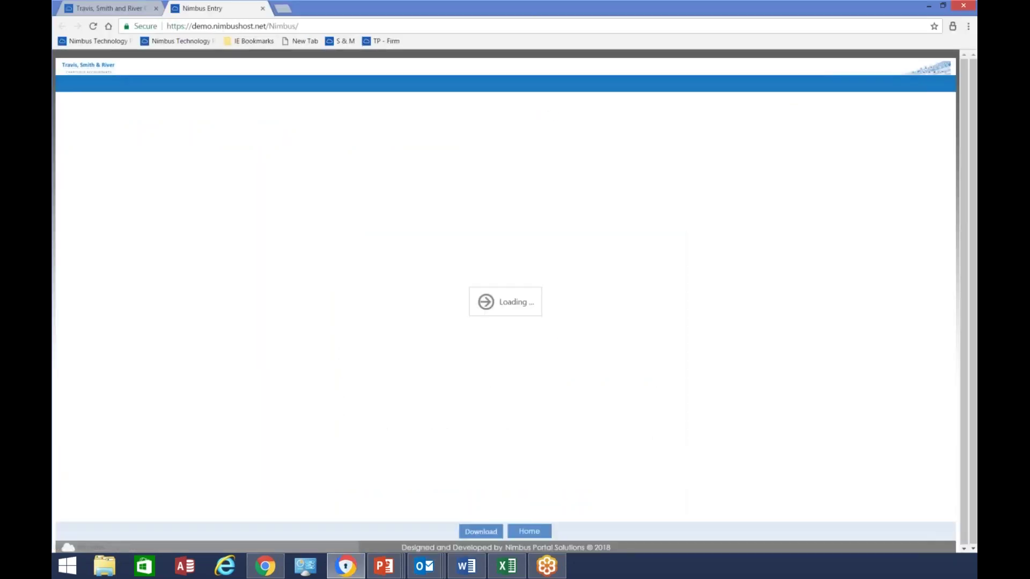
pyautogui.scroll(-10, 533, 136)
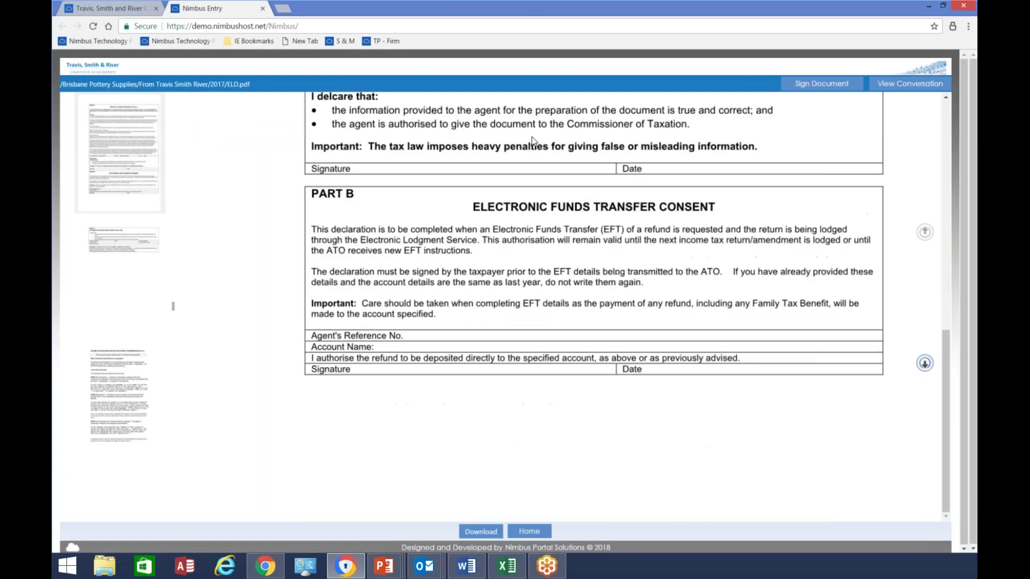
pyautogui.click(828, 81)
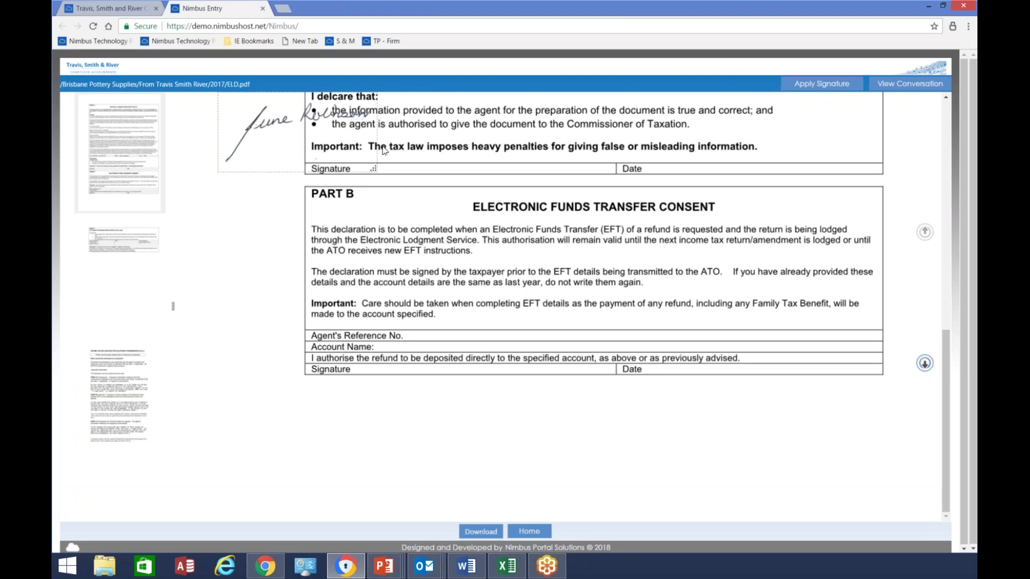
pyautogui.moveTo(343, 146); pyautogui.dragTo(467, 188)
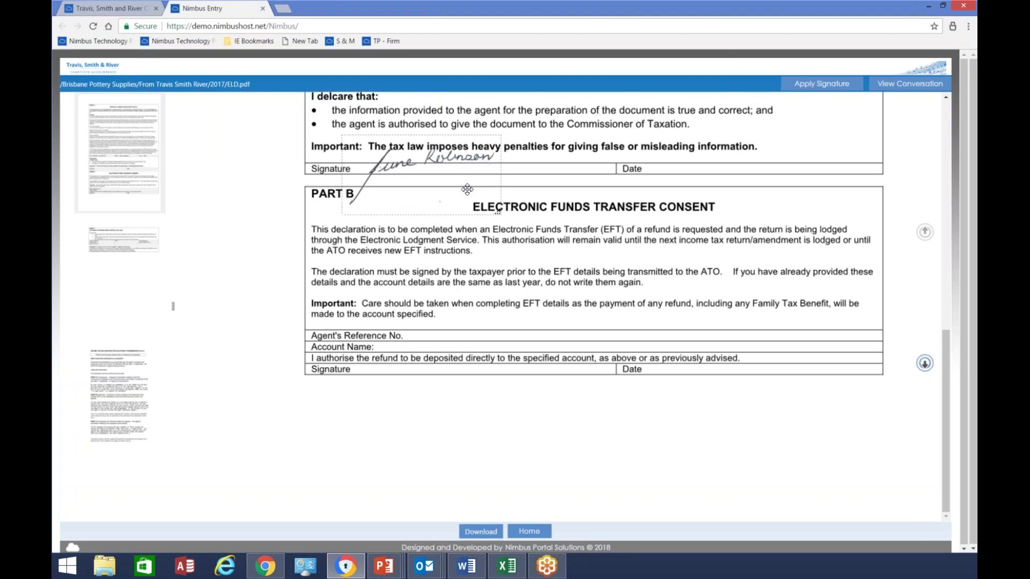
# Apply the signature, decline extra signatures, and confirm signing with the client's PIN
pyautogui.click(821, 84)
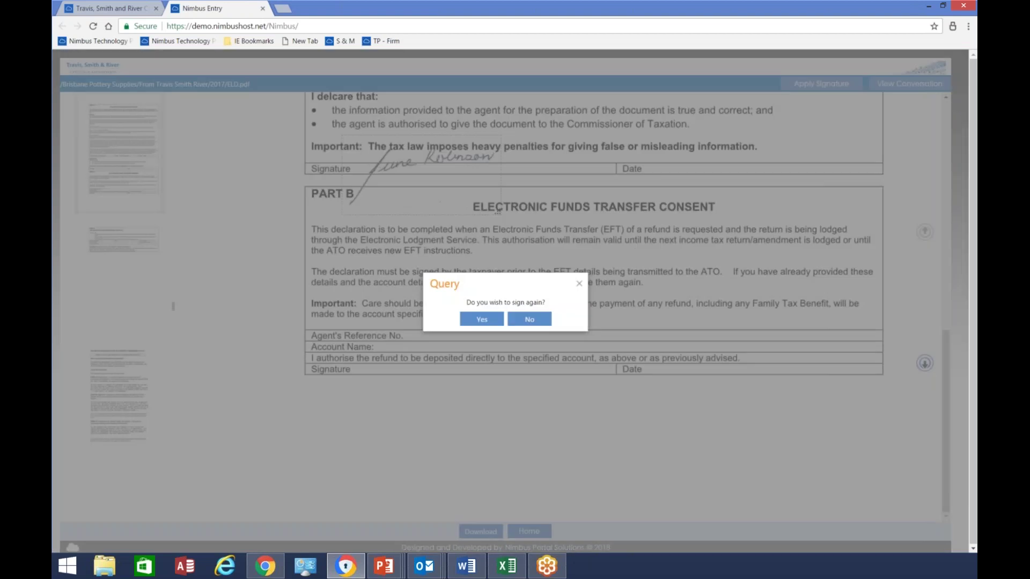
pyautogui.click(529, 319)
pyautogui.write('1234')
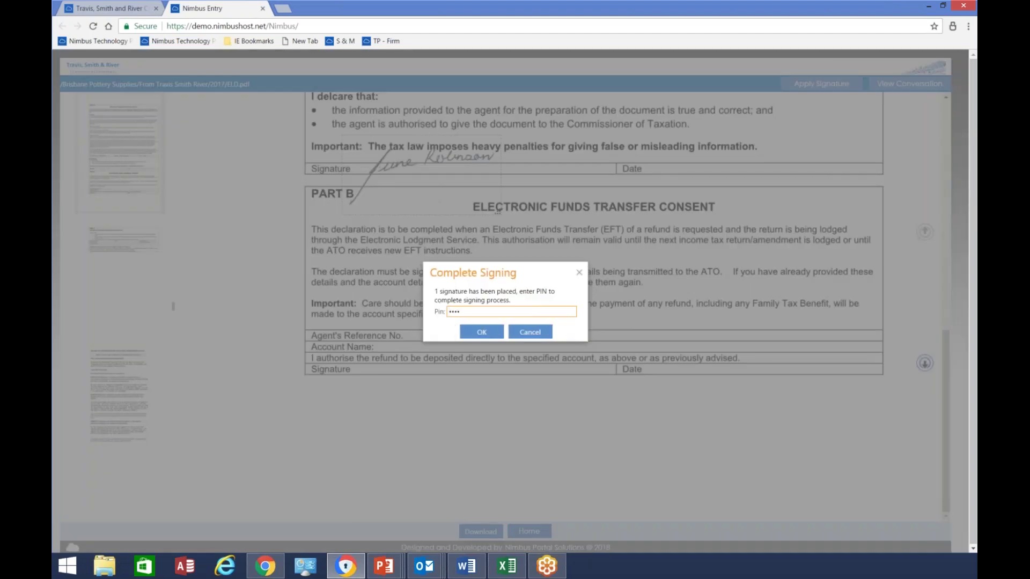
pyautogui.click(481, 332)
pyautogui.click(519, 325)
pyautogui.click(508, 327)
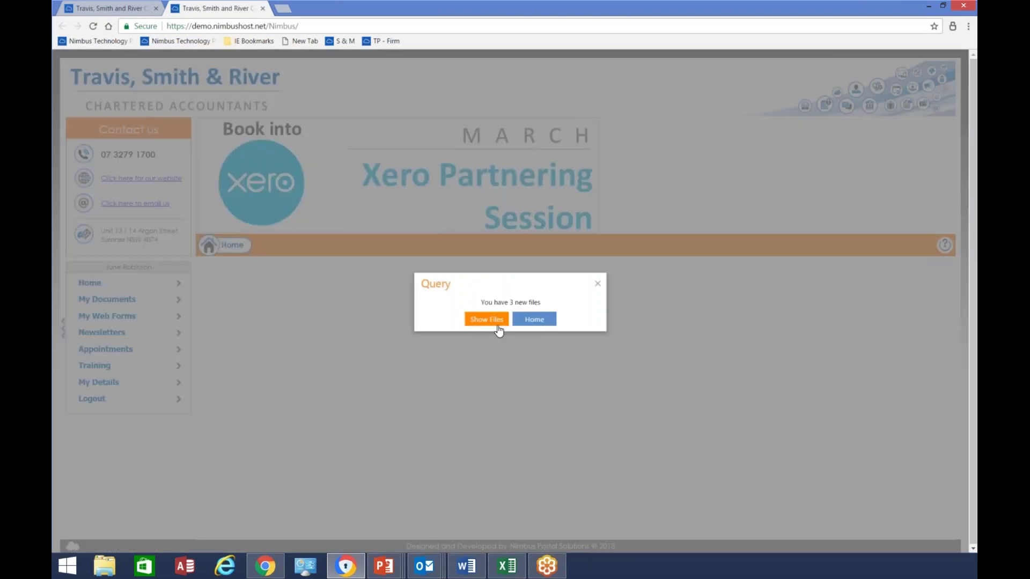
# Choose Home on the 3-new-files notice, then switch back to Outlook
pyautogui.click(518, 321)
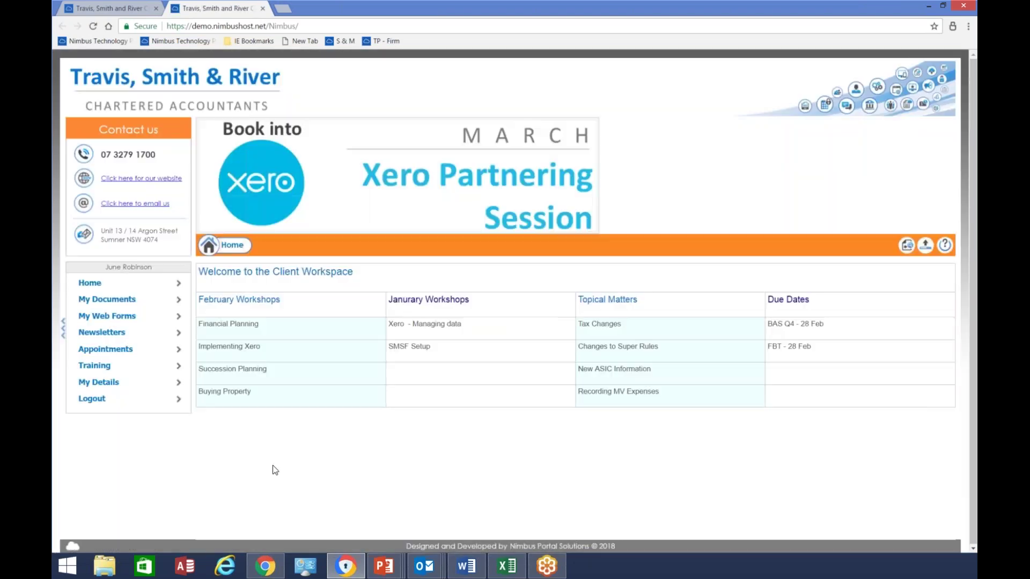
pyautogui.hotkey('alt', 'Tab')
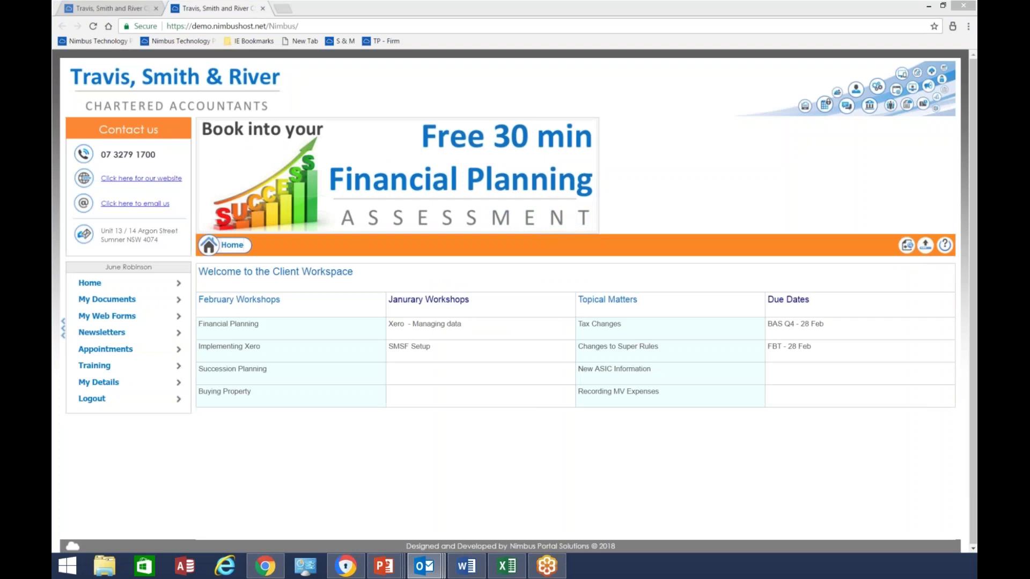
pyautogui.hotkey('alt', 'Tab')
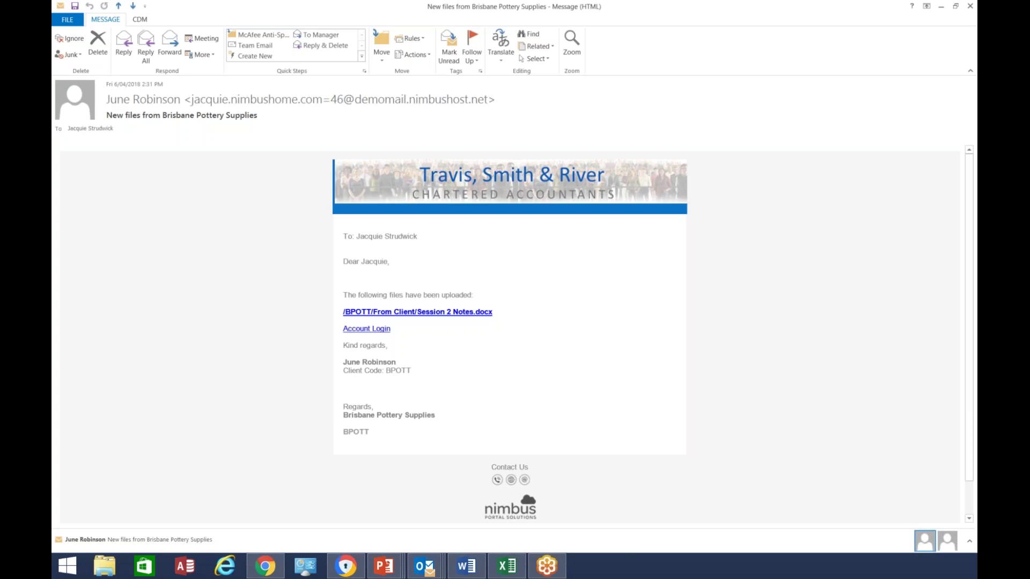
# Follow the Account Login link in the new-files e-mail to the Staff Login page
pyautogui.click(361, 330)
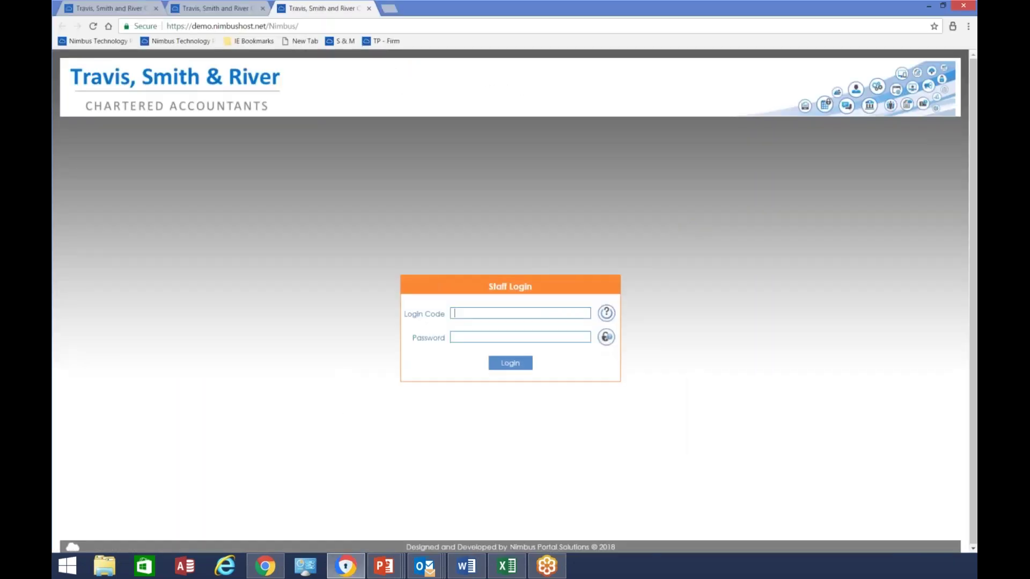
# Log in with the staff login code and password, ending the other active session
pyautogui.write('jacquie')
pyautogui.write('•••••••')
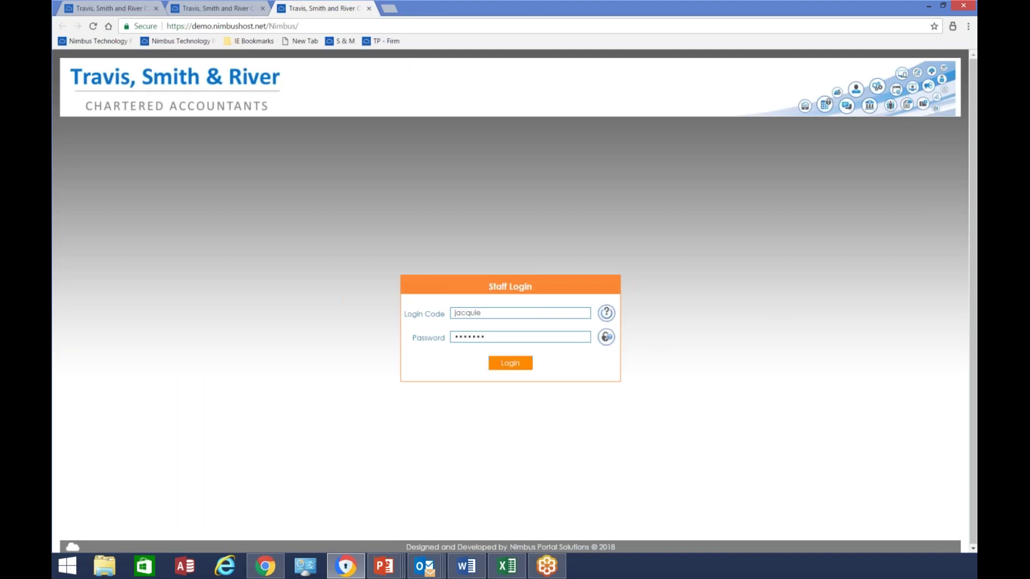
pyautogui.click(510, 363)
pyautogui.click(488, 323)
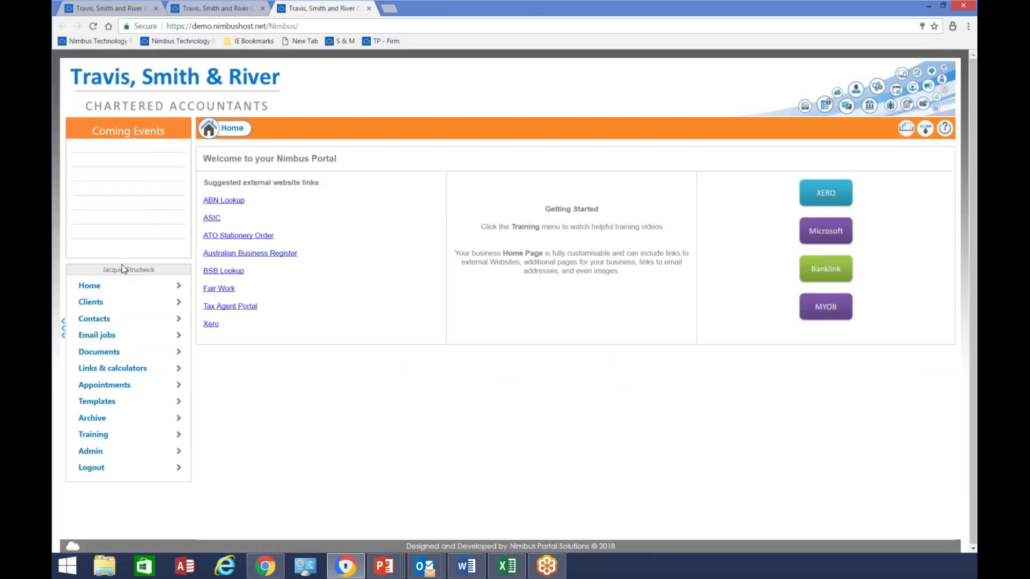
# View Brisbane Pottery Supplies' history sorted by the By column, then return to Clients
pyautogui.click(116, 307)
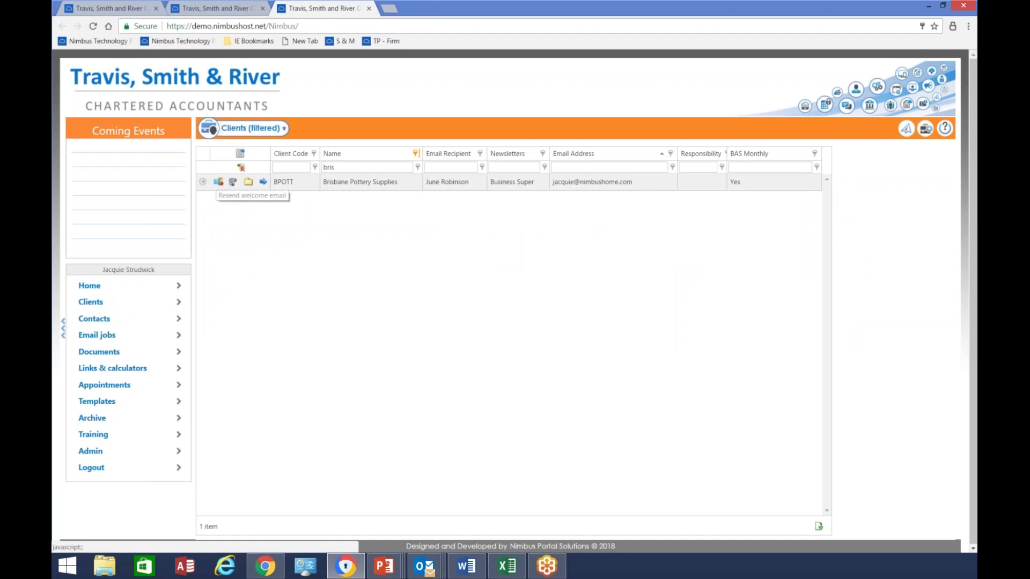
pyautogui.click(232, 182)
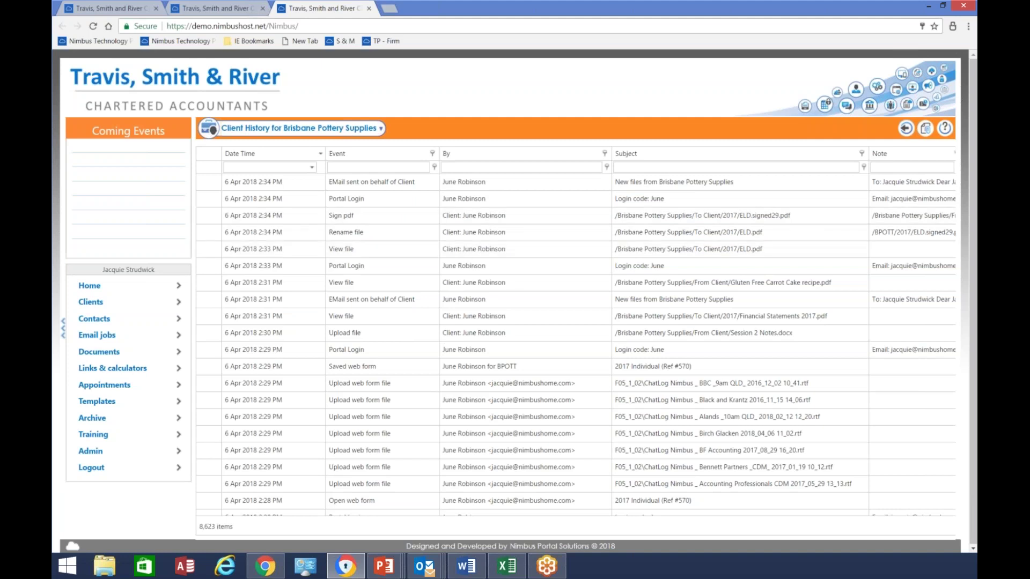
pyautogui.click(461, 155)
pyautogui.click(443, 167)
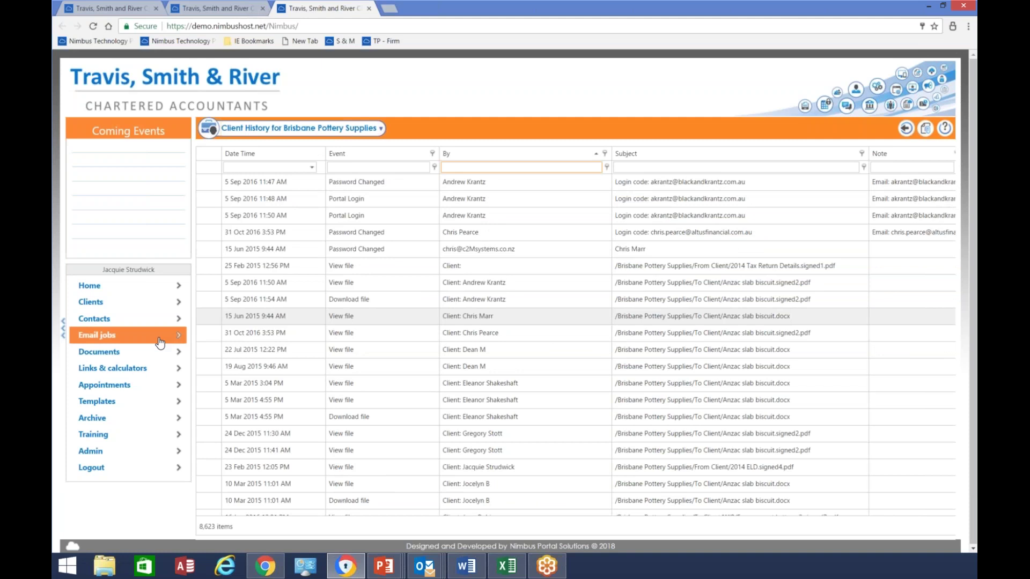
pyautogui.click(112, 305)
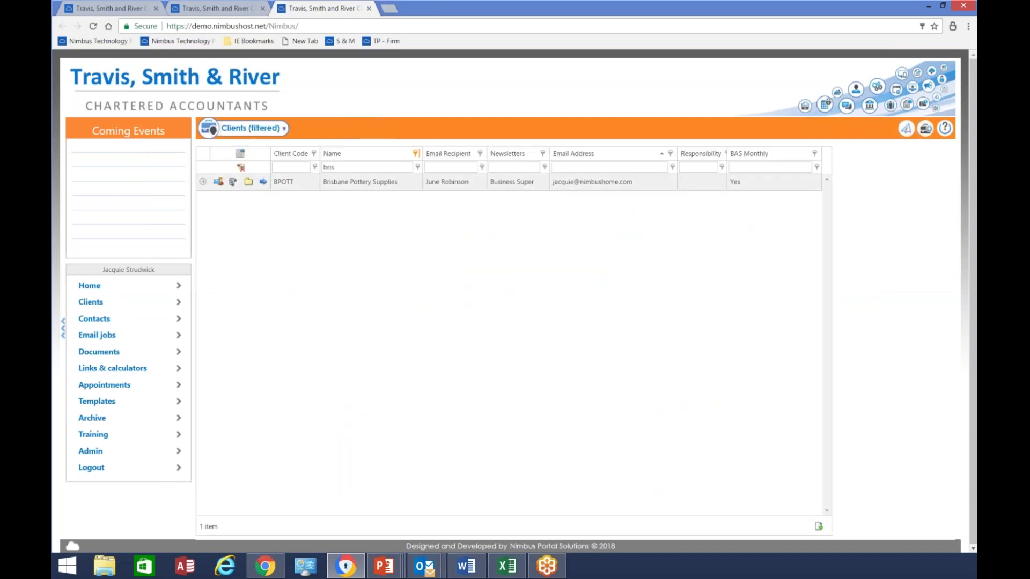
pyautogui.click(246, 183)
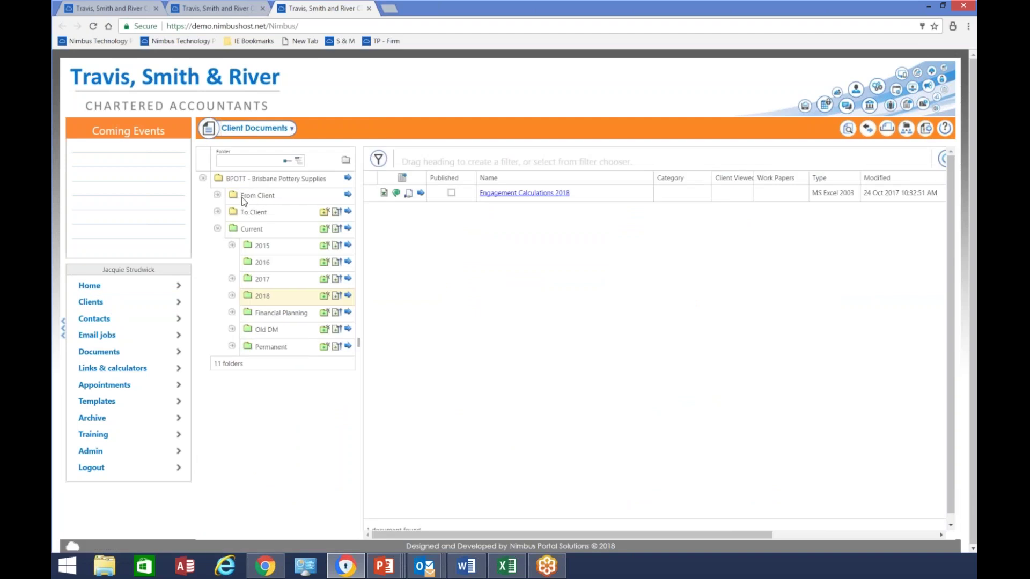
# Browse the From Client and To Client folders, then list the eight files in Current 2015
pyautogui.click(242, 196)
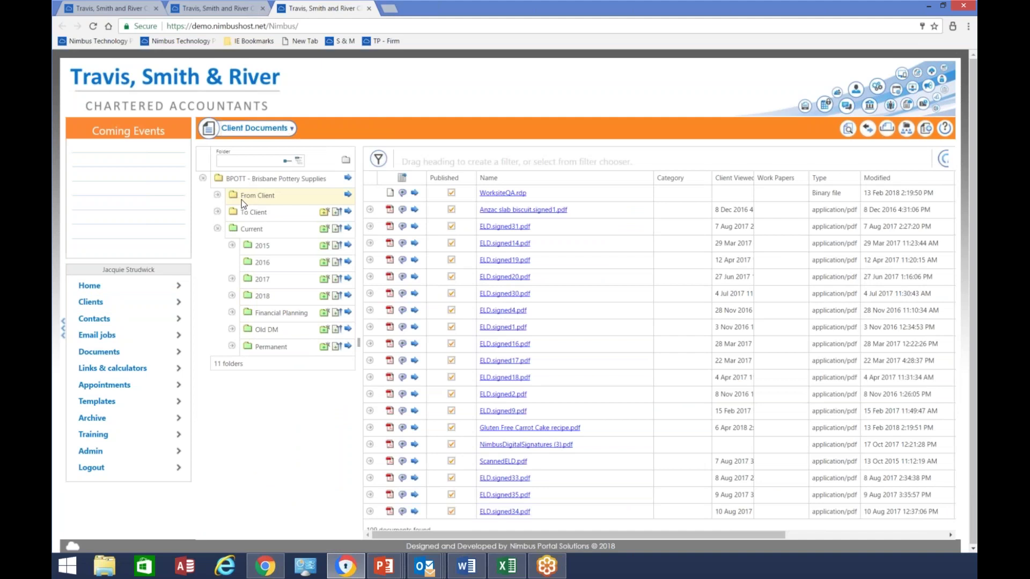
pyautogui.click(251, 212)
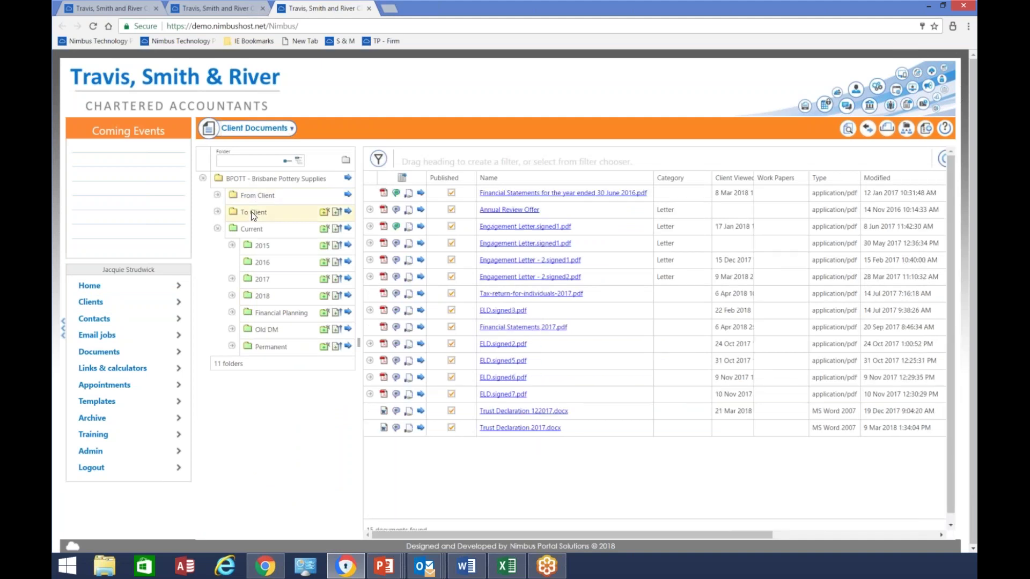
pyautogui.click(217, 196)
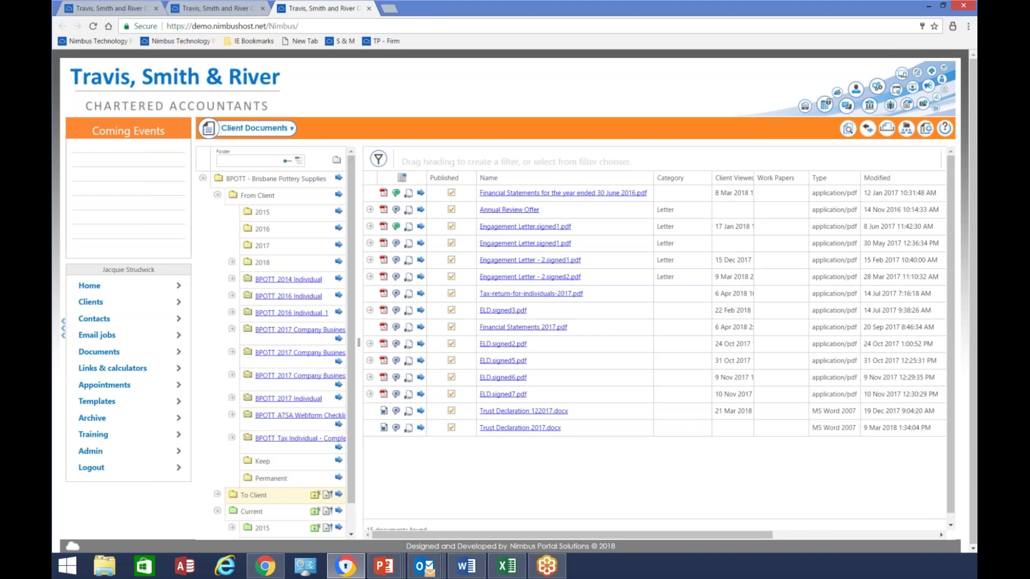
pyautogui.click(217, 196)
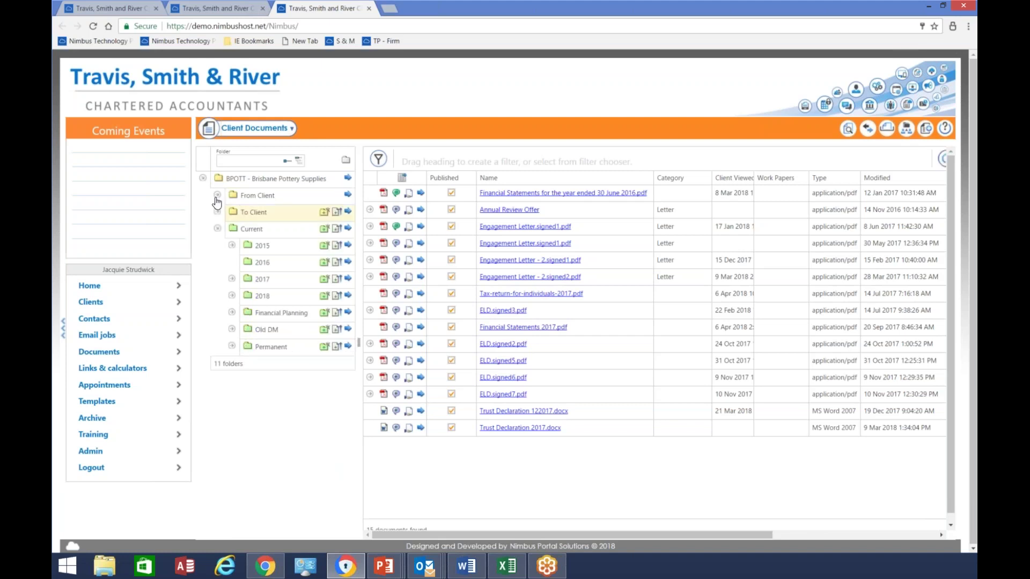
pyautogui.click(217, 213)
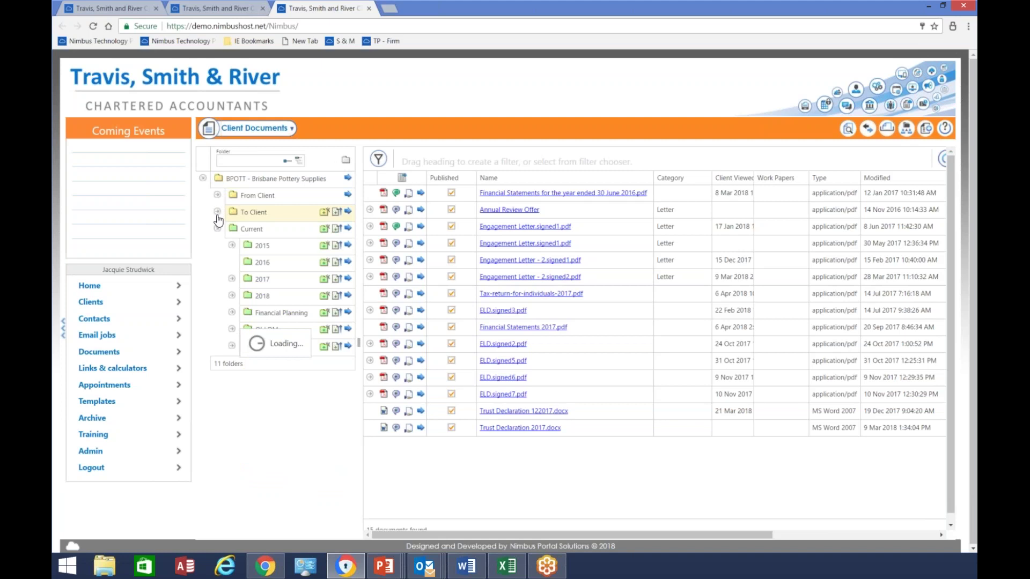
pyautogui.click(217, 214)
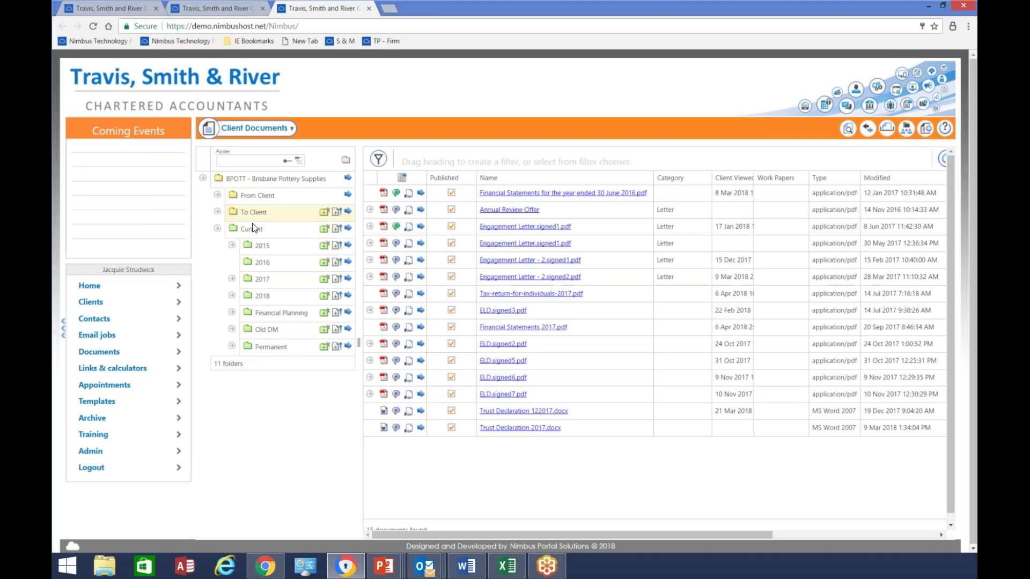
pyautogui.click(253, 231)
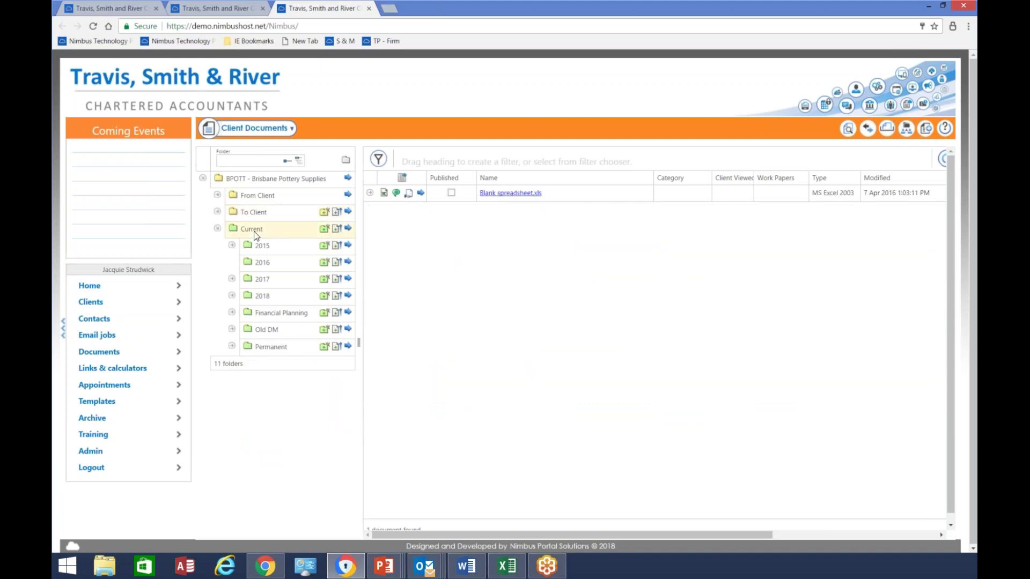
pyautogui.click(261, 248)
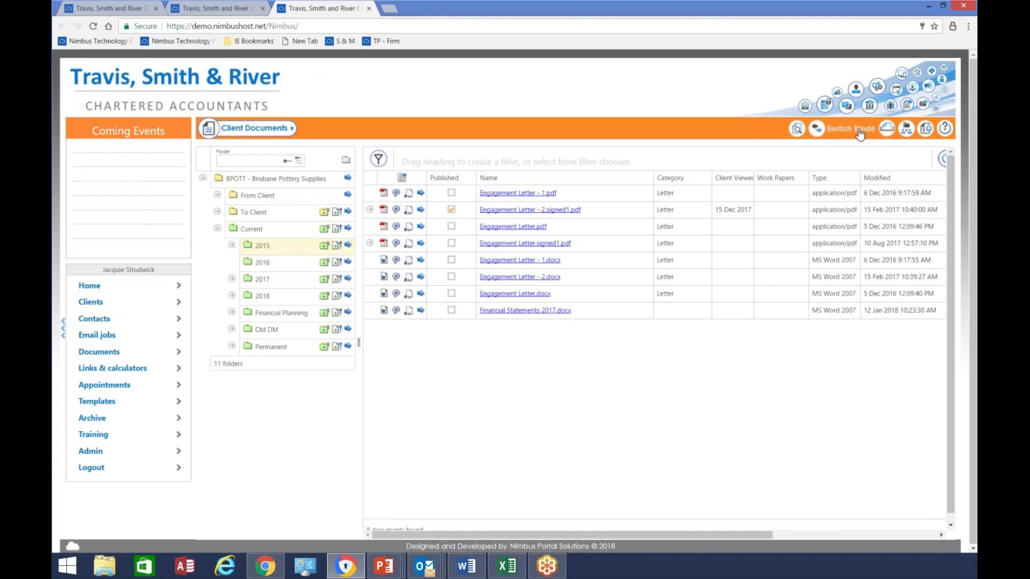
# Check the column chooser, then toggle the 2015 documents back to the detailed list view
pyautogui.click(613, 179)
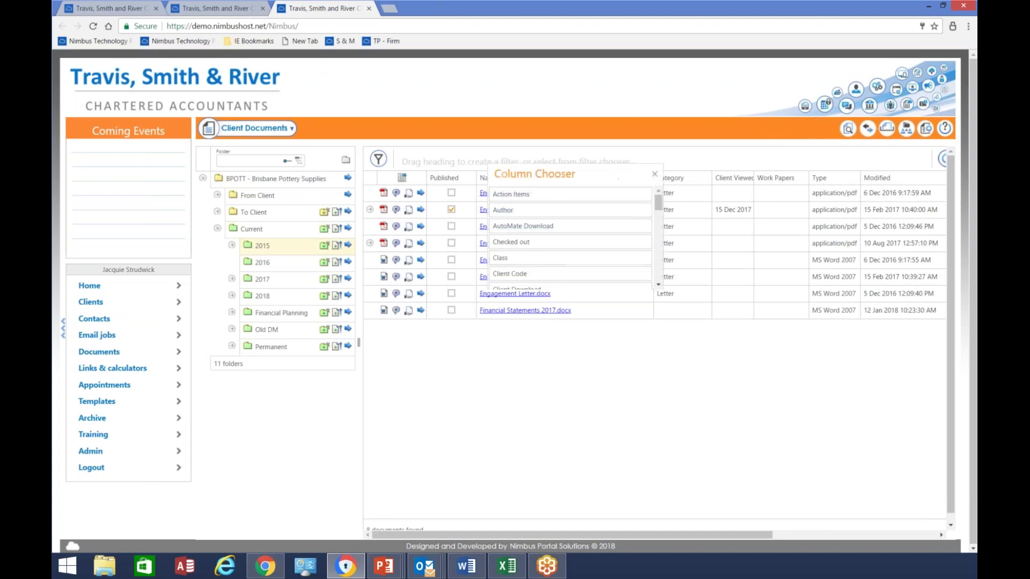
pyautogui.click(655, 175)
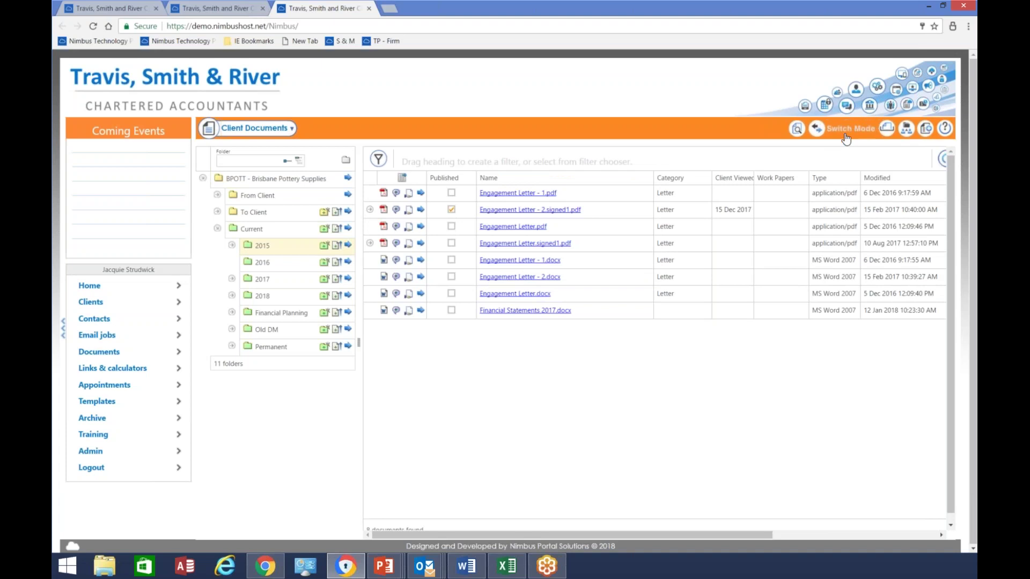
pyautogui.click(867, 127)
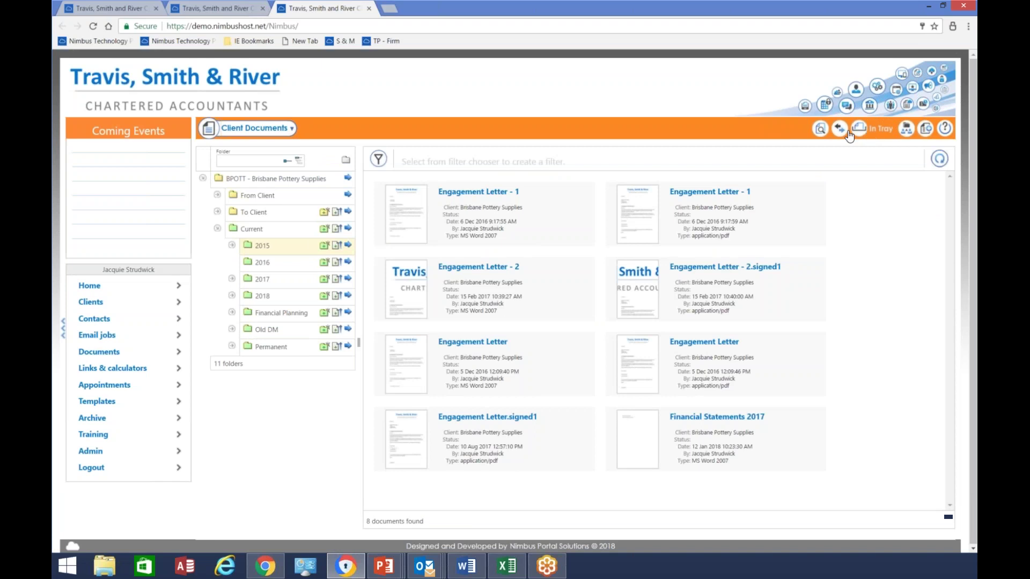
pyautogui.click(855, 130)
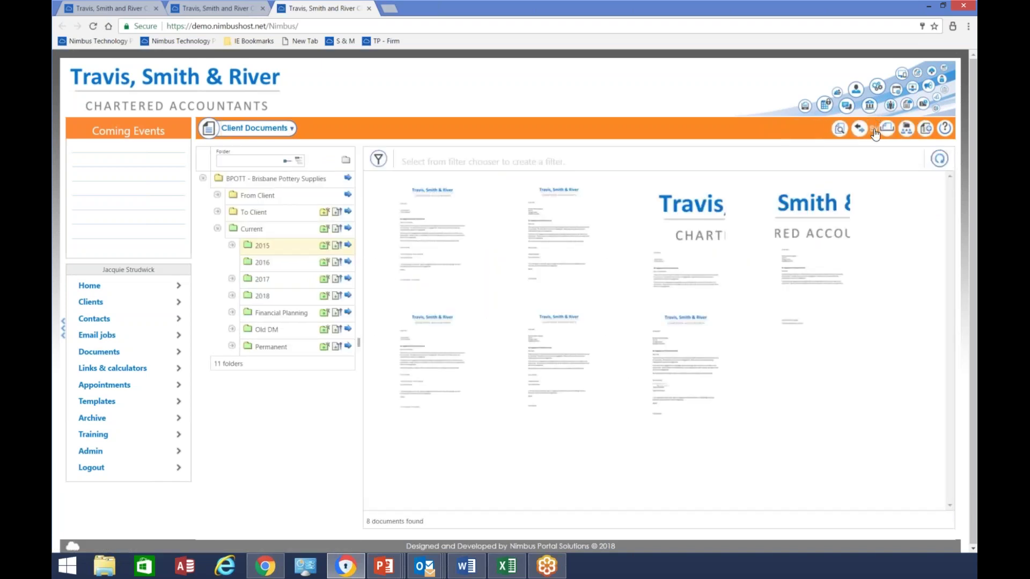
pyautogui.click(858, 133)
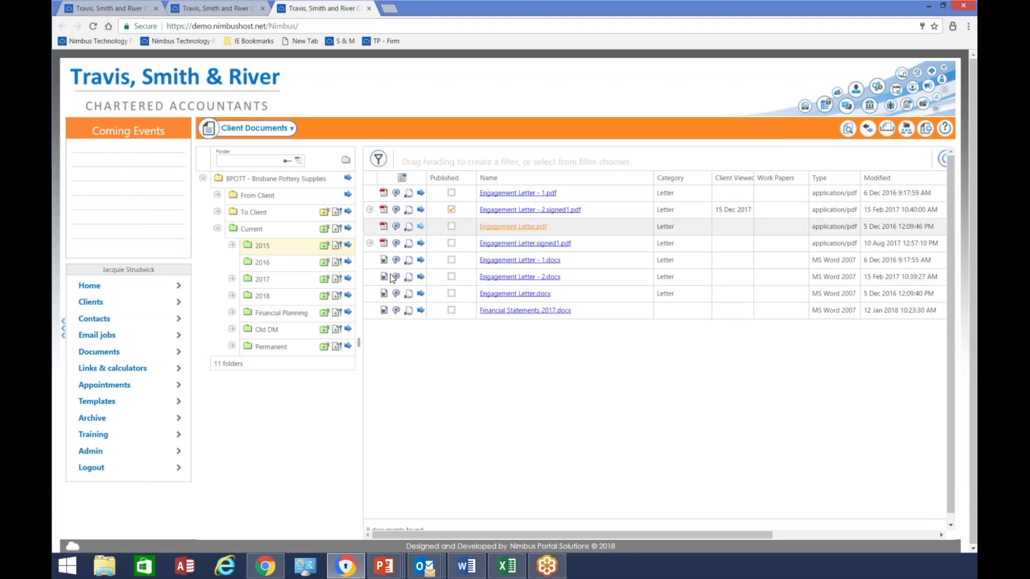
# Show the 2016 folder's documents and view its properties without changes
pyautogui.click(263, 267)
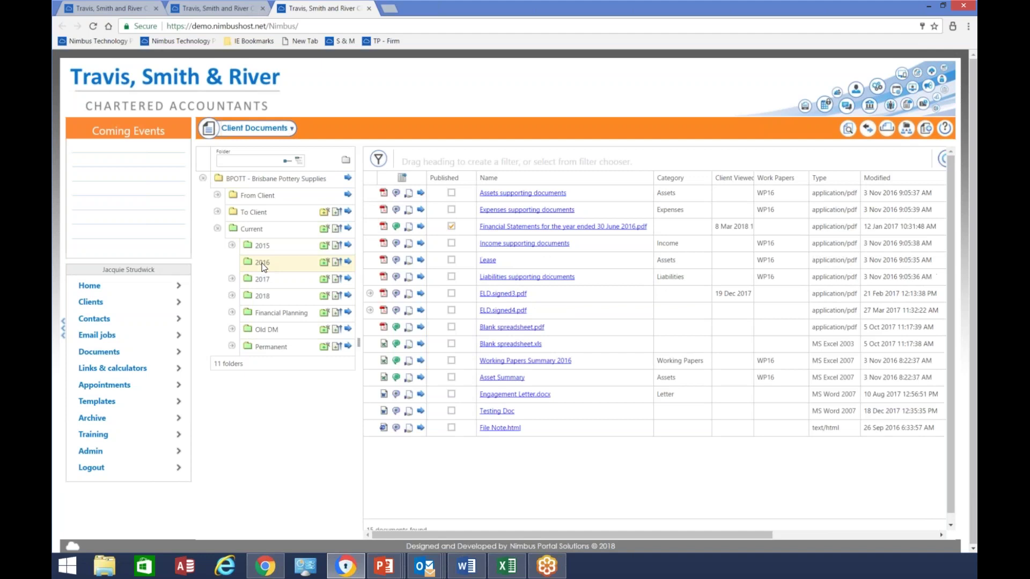
pyautogui.click(347, 263)
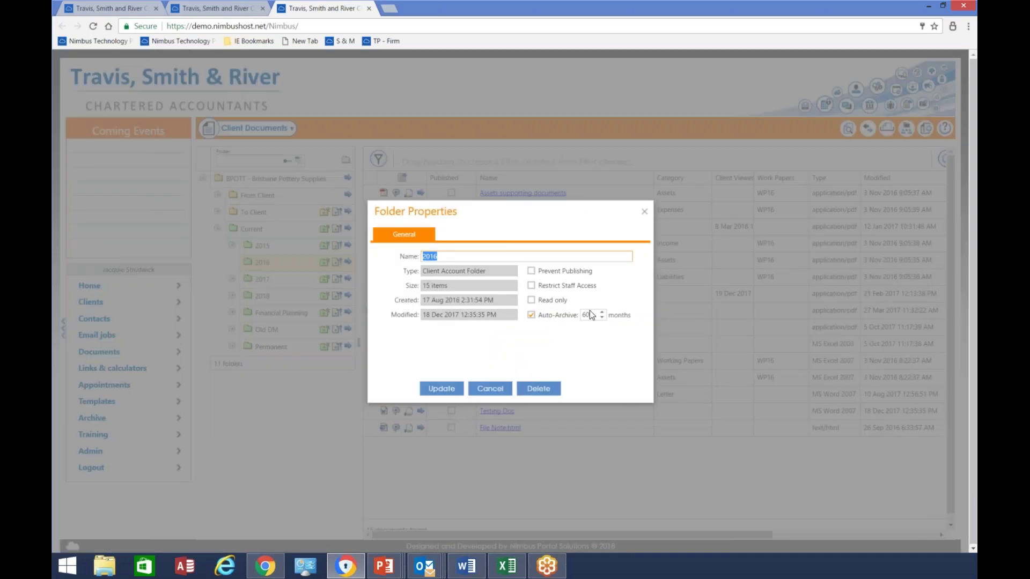
pyautogui.click(490, 389)
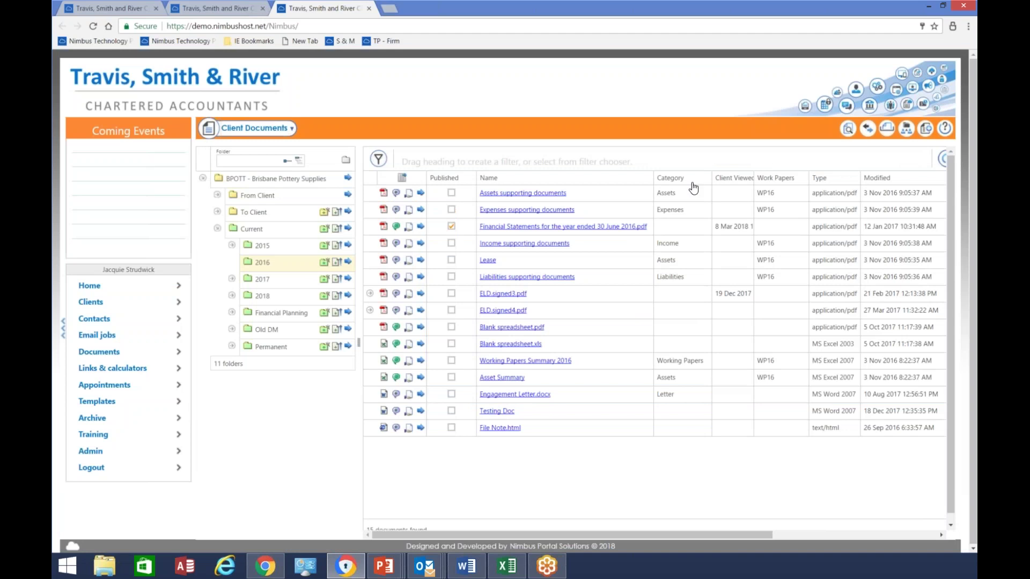
# Add Work Papers and Category filters and filter Work Papers to wp16
pyautogui.moveTo(767, 179); pyautogui.dragTo(432, 161)
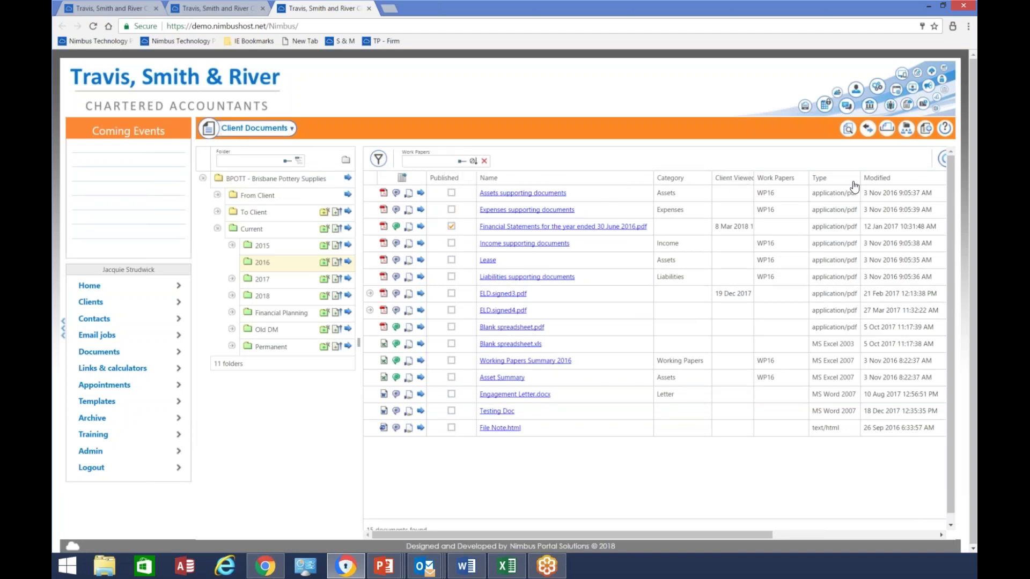
pyautogui.moveTo(698, 188); pyautogui.dragTo(506, 161)
pyautogui.click(433, 161)
pyautogui.write('wp16')
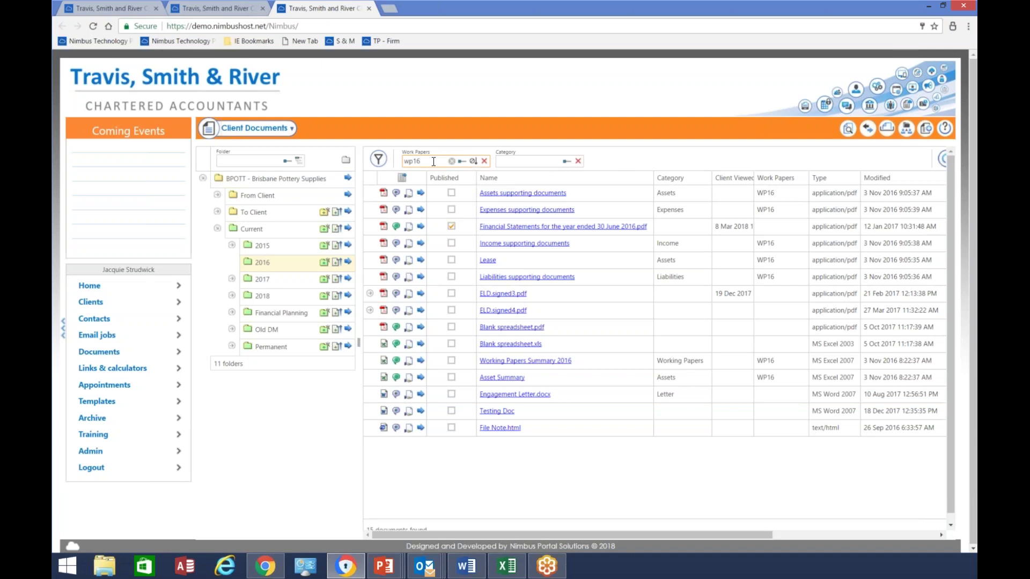
pyautogui.press('Return')
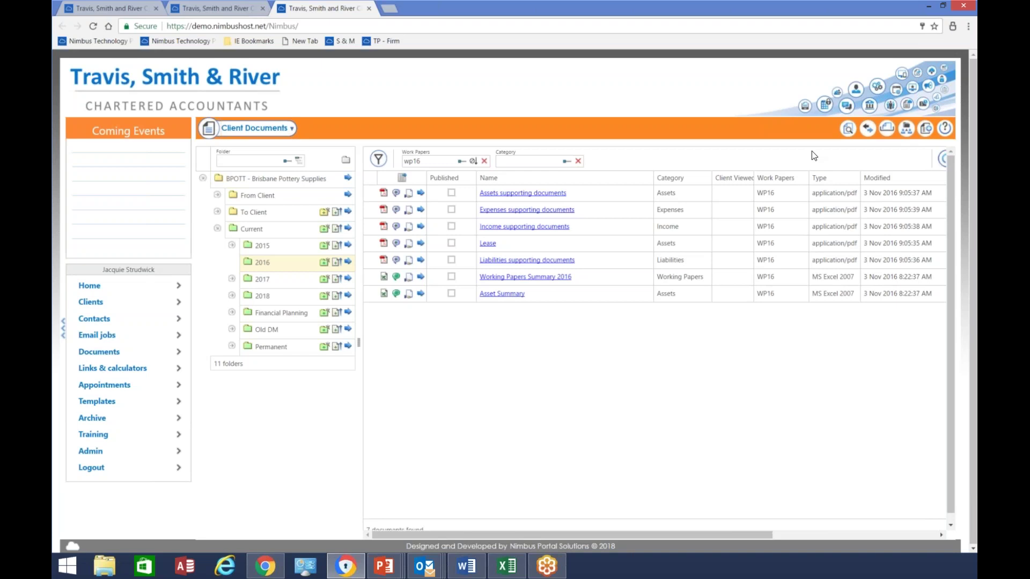
# Browse the saved document views, then remove the Category and Work Papers filters
pyautogui.click(260, 134)
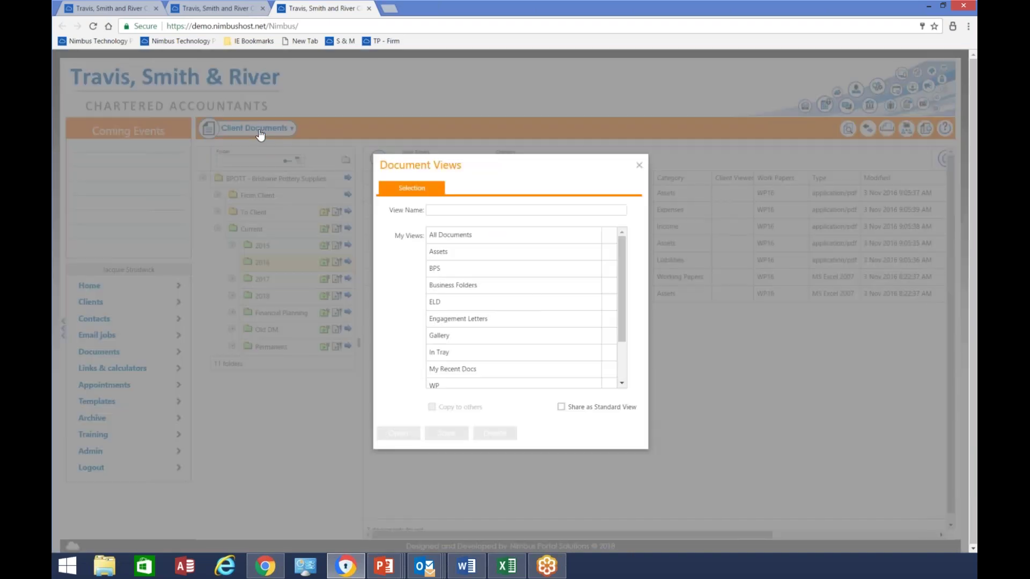
pyautogui.scroll(-2, 503, 263)
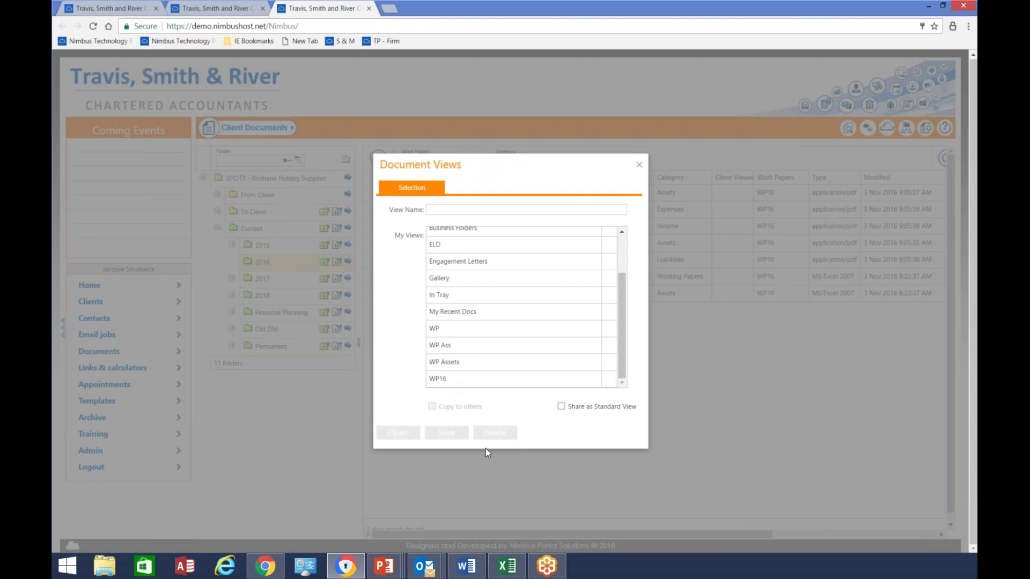
pyautogui.click(639, 164)
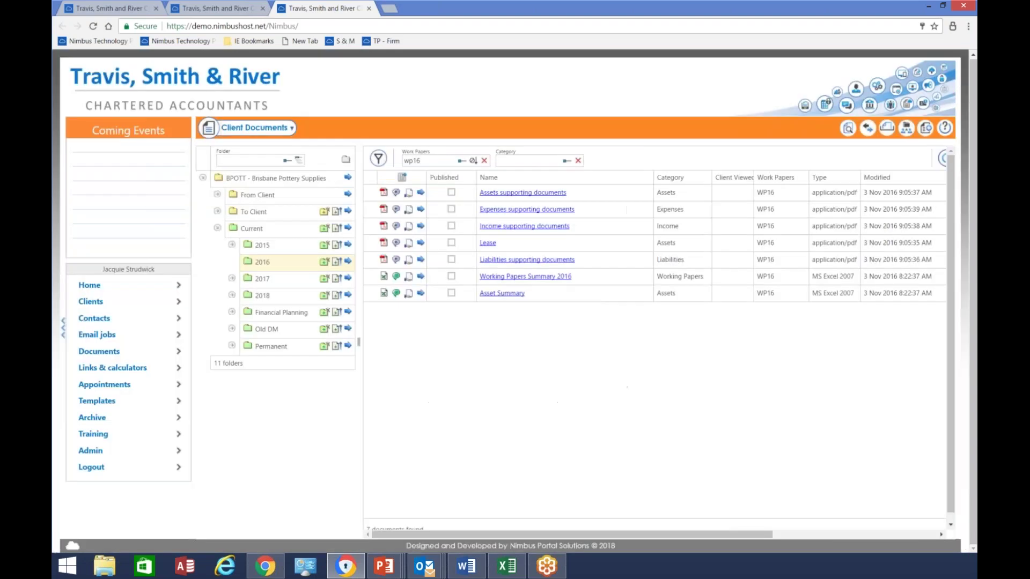
pyautogui.click(578, 161)
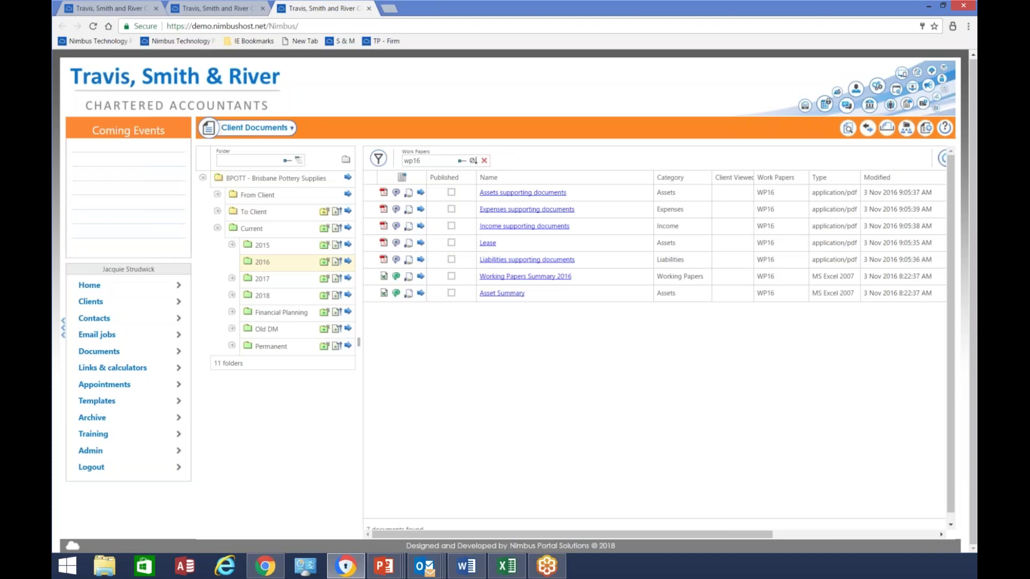
pyautogui.click(483, 161)
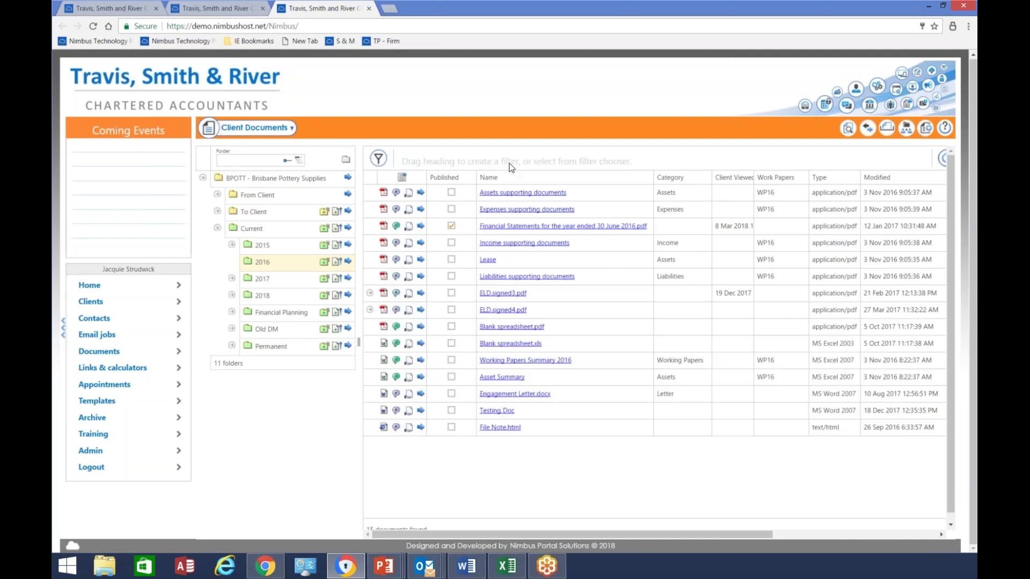
pyautogui.click(845, 132)
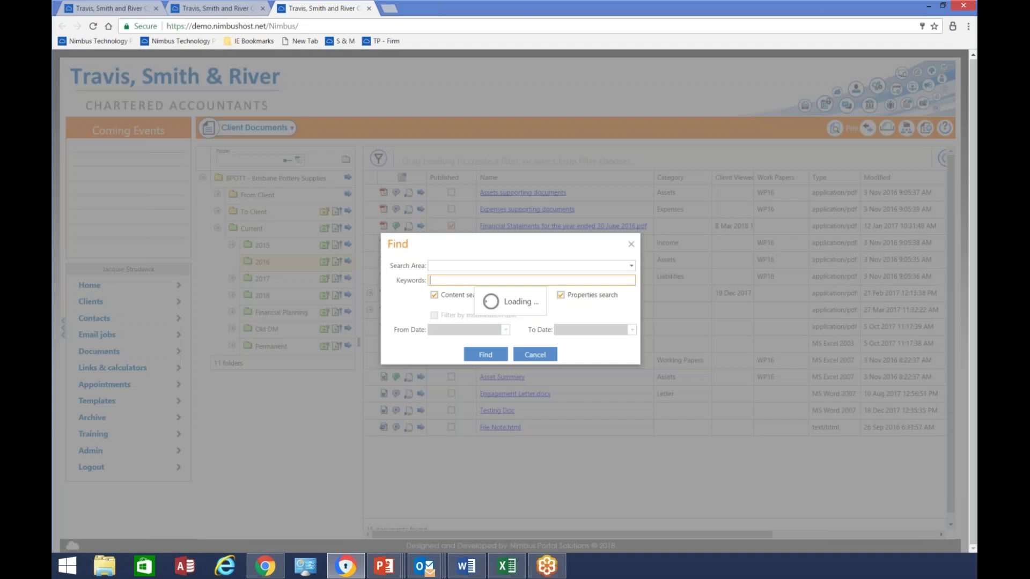
pyautogui.click(631, 266)
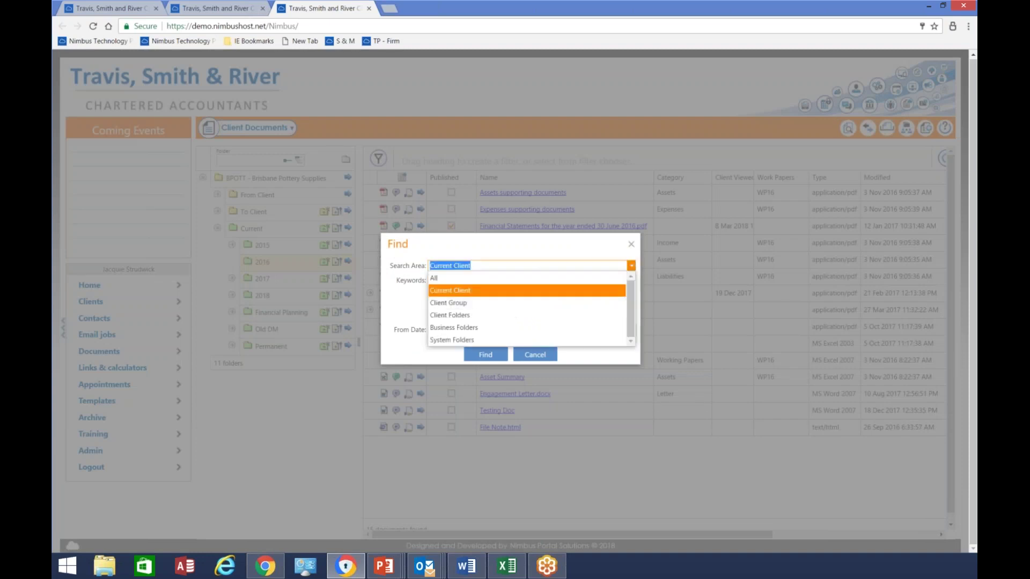
pyautogui.click(463, 301)
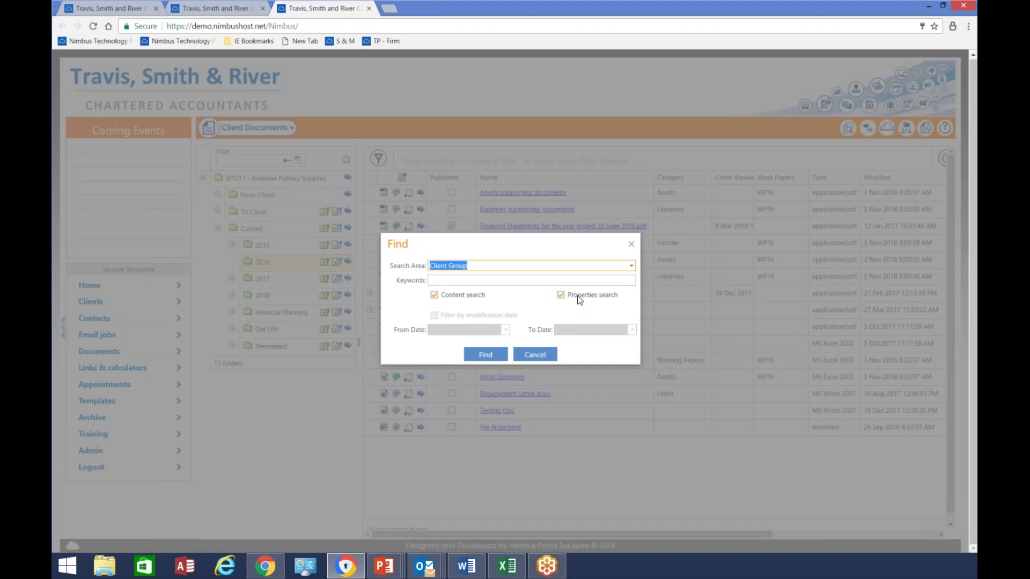
pyautogui.click(534, 355)
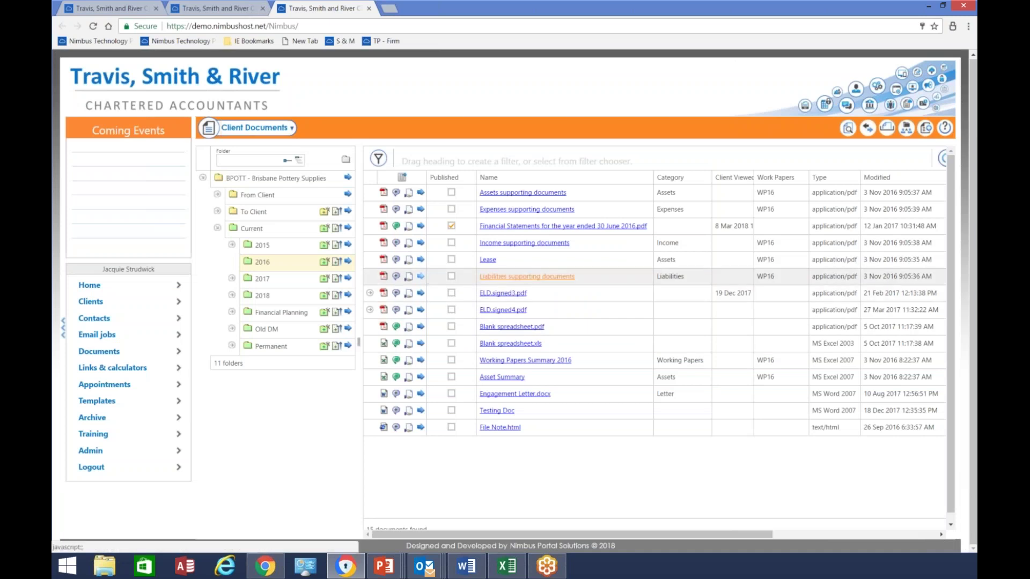
pyautogui.click(420, 276)
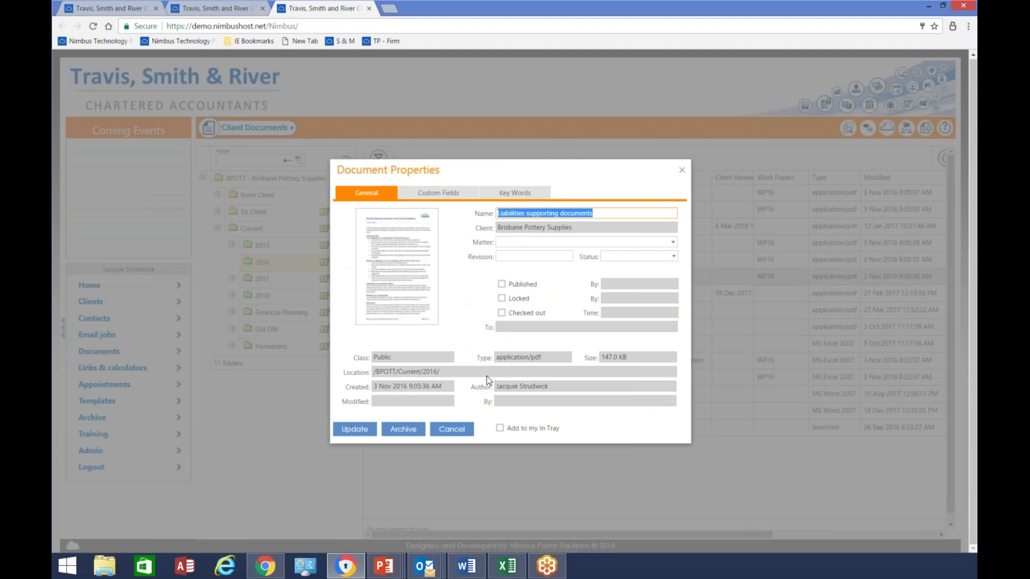
pyautogui.click(430, 196)
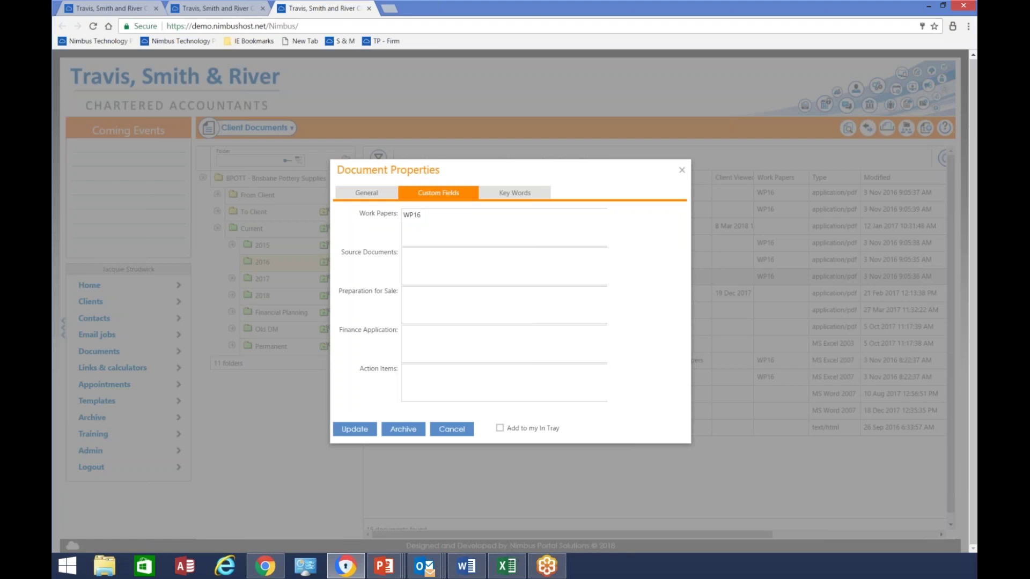
pyautogui.click(514, 195)
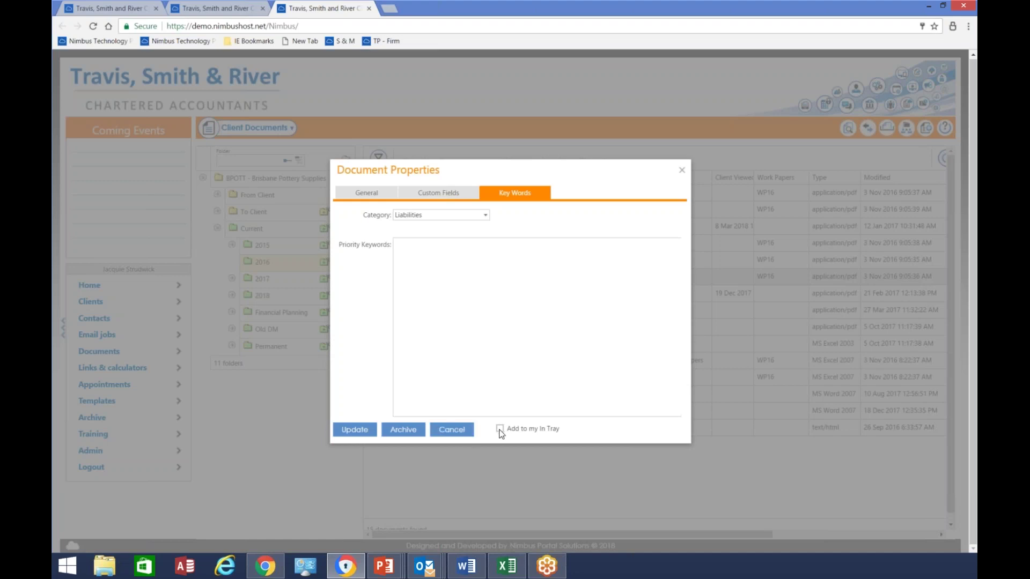
pyautogui.click(462, 433)
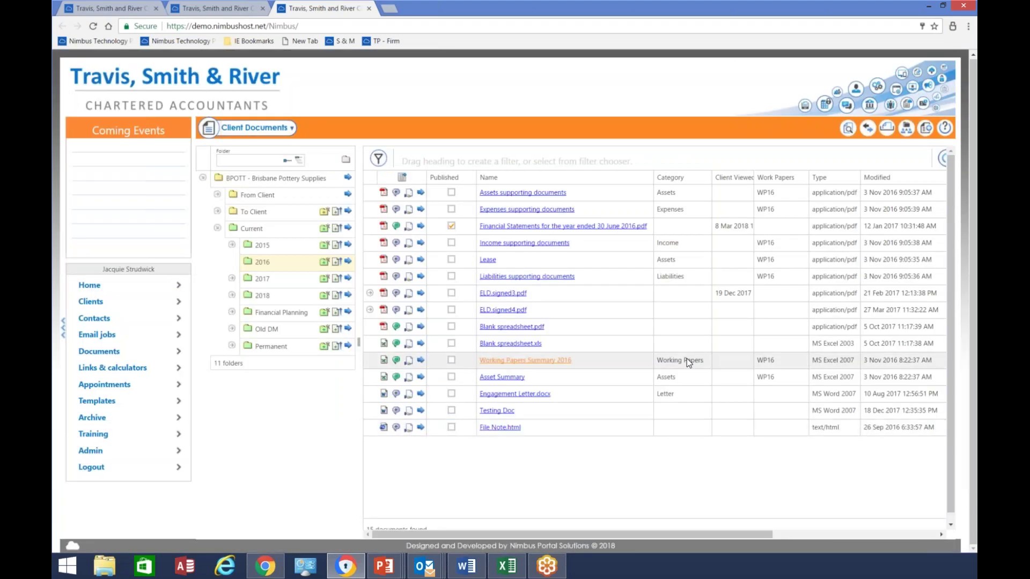
# Expand and collapse ELD.signed3.pdf's version history, then show the Current 2018 folder
pyautogui.click(369, 293)
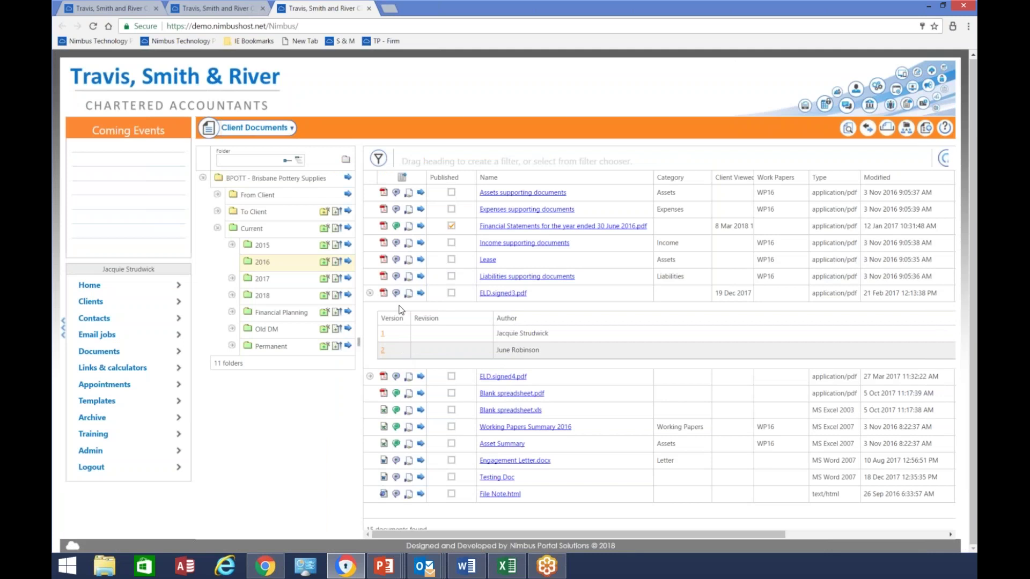
pyautogui.click(369, 293)
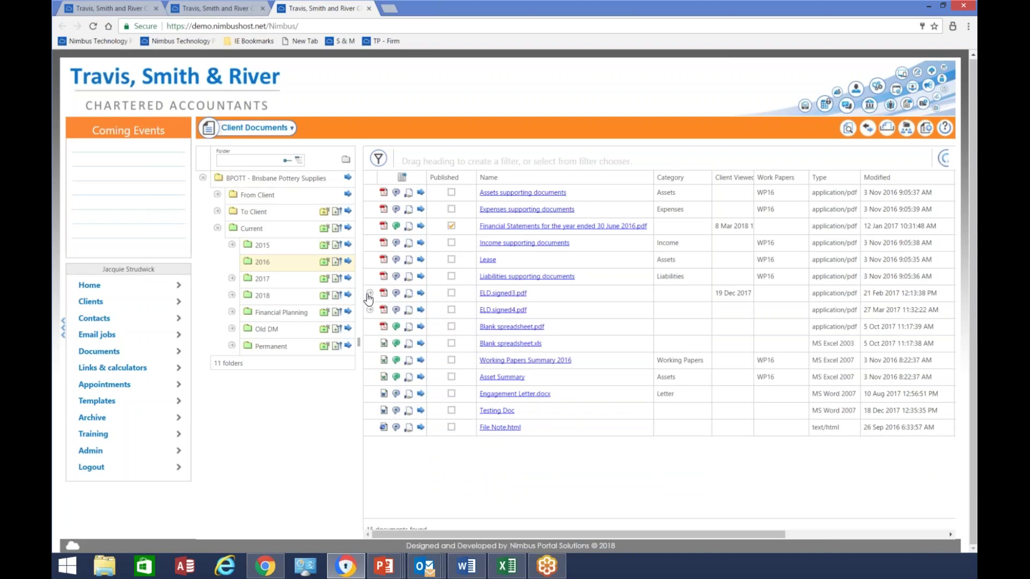
pyautogui.click(262, 296)
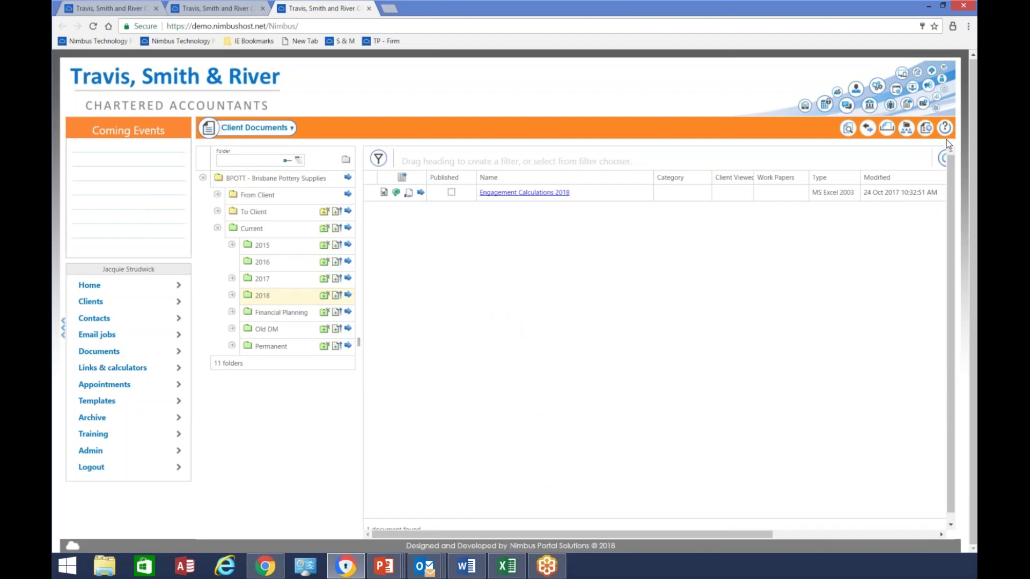
# Create a new document from the Engagement Letter template, review it in the editor, and choose Save & PDF
pyautogui.click(907, 136)
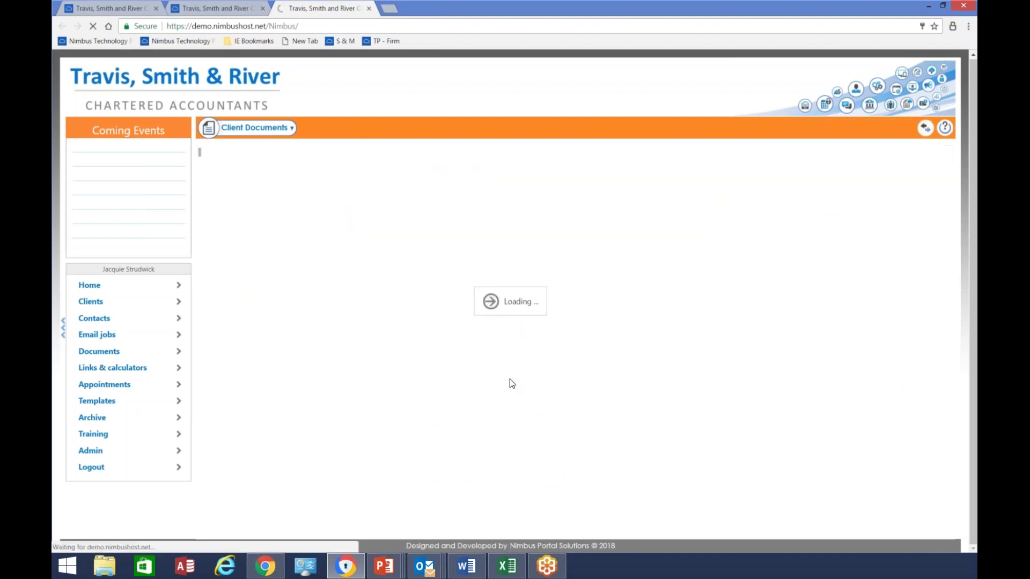
pyautogui.scroll(-3, 696, 308)
pyautogui.scroll(-2, 696, 308)
pyautogui.click(549, 262)
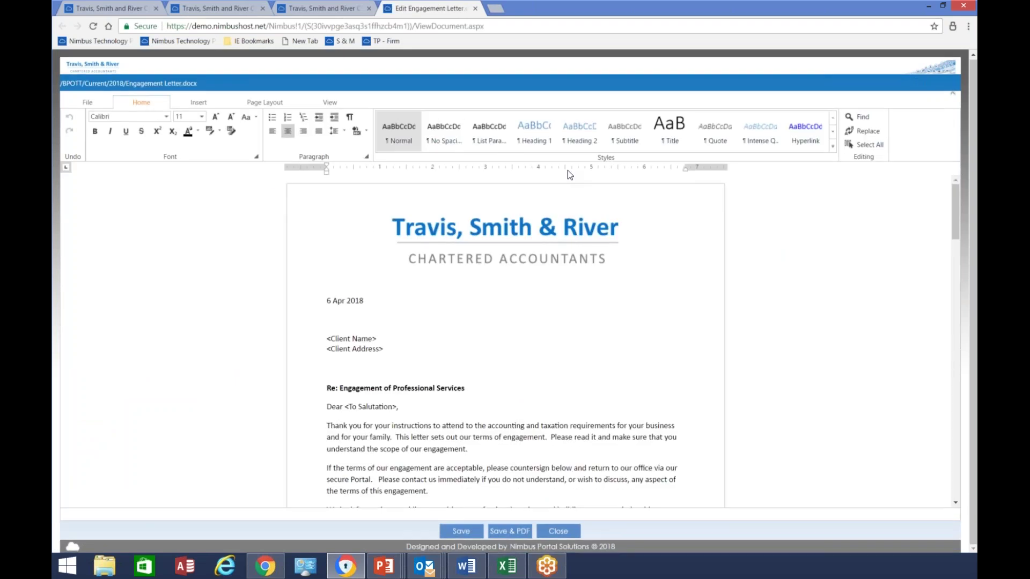
pyautogui.scroll(-15, 641, 230)
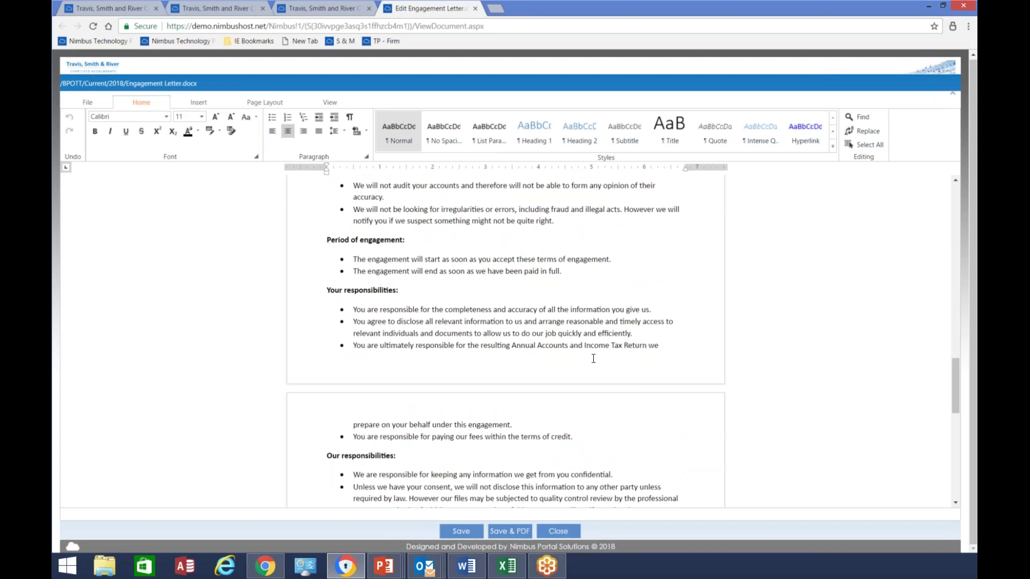
pyautogui.scroll(-5, 723, 352)
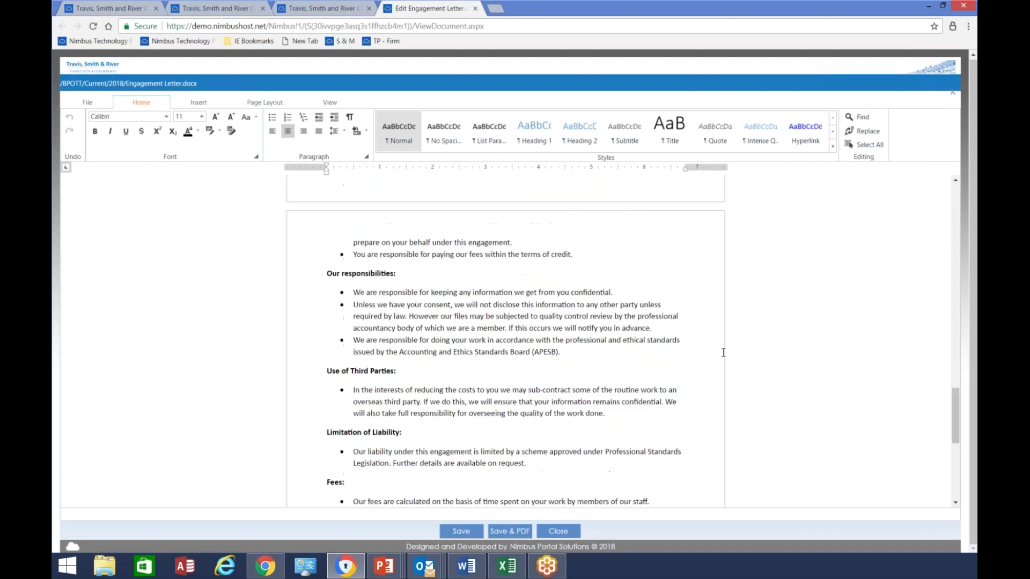
pyautogui.click(509, 532)
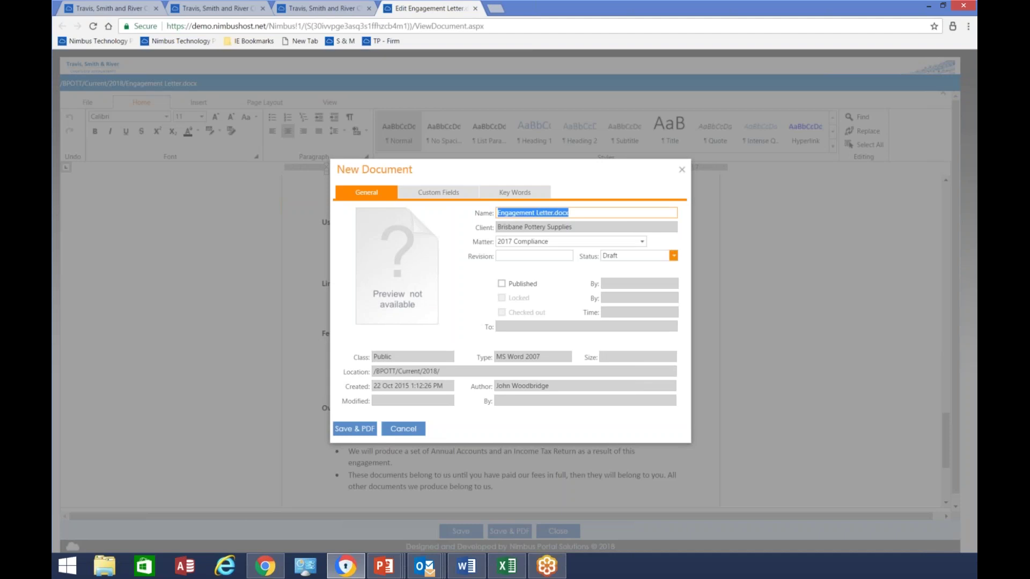
# Keep the new document's status as Draft, review its detail tabs, and save it as a PDF
pyautogui.click(673, 256)
pyautogui.click(674, 256)
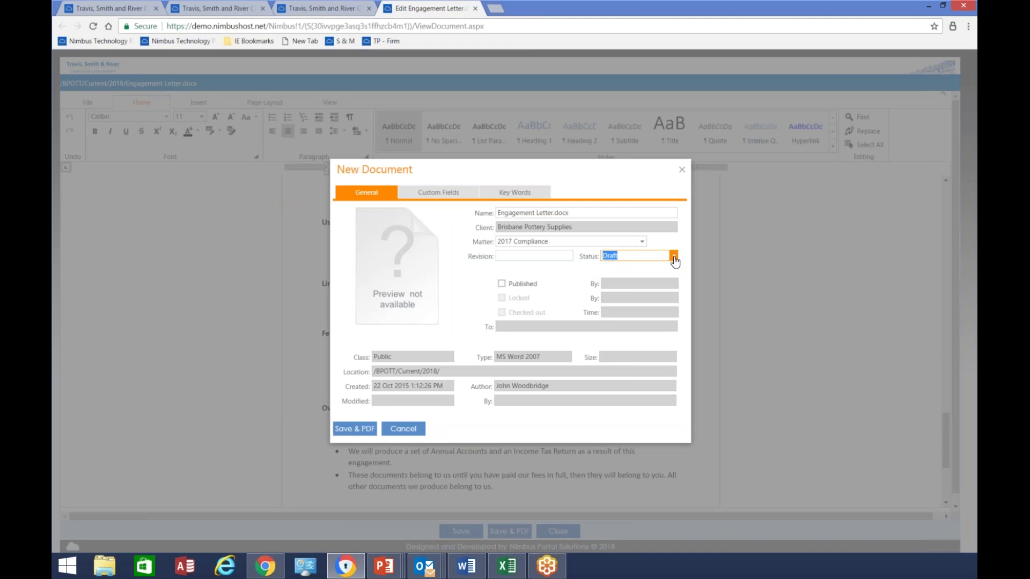
pyautogui.click(431, 193)
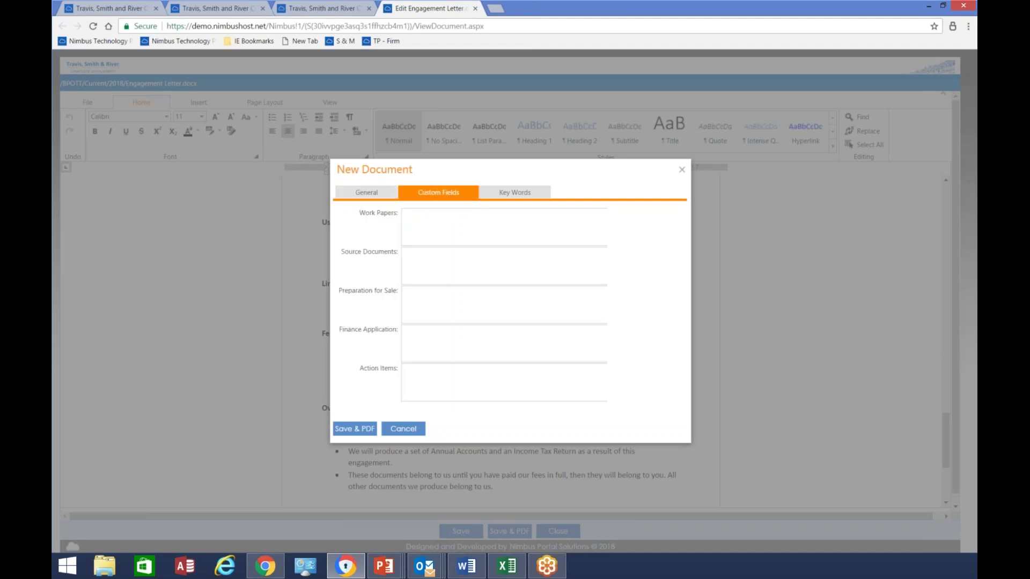
pyautogui.click(515, 192)
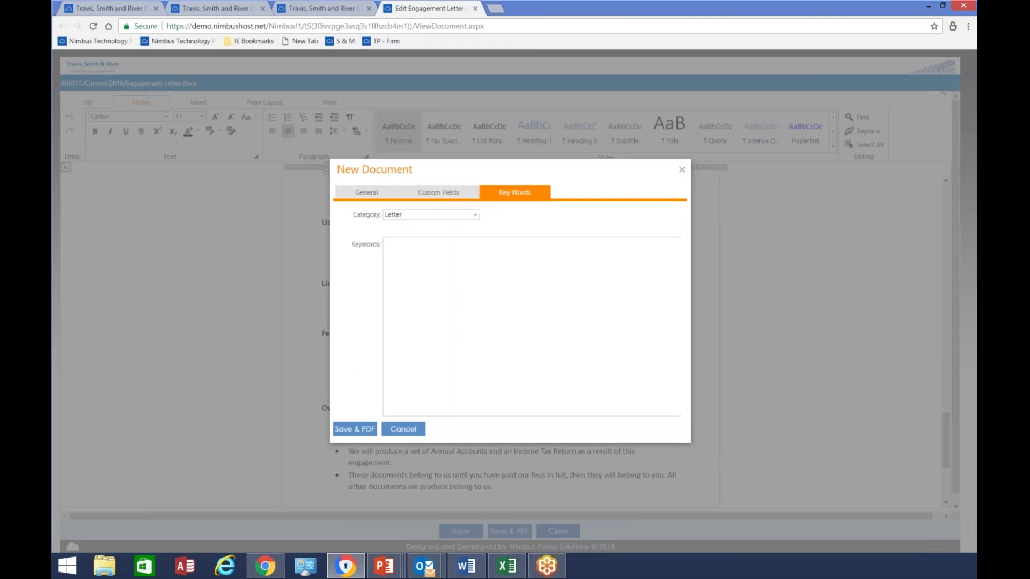
pyautogui.click(341, 197)
pyautogui.click(346, 429)
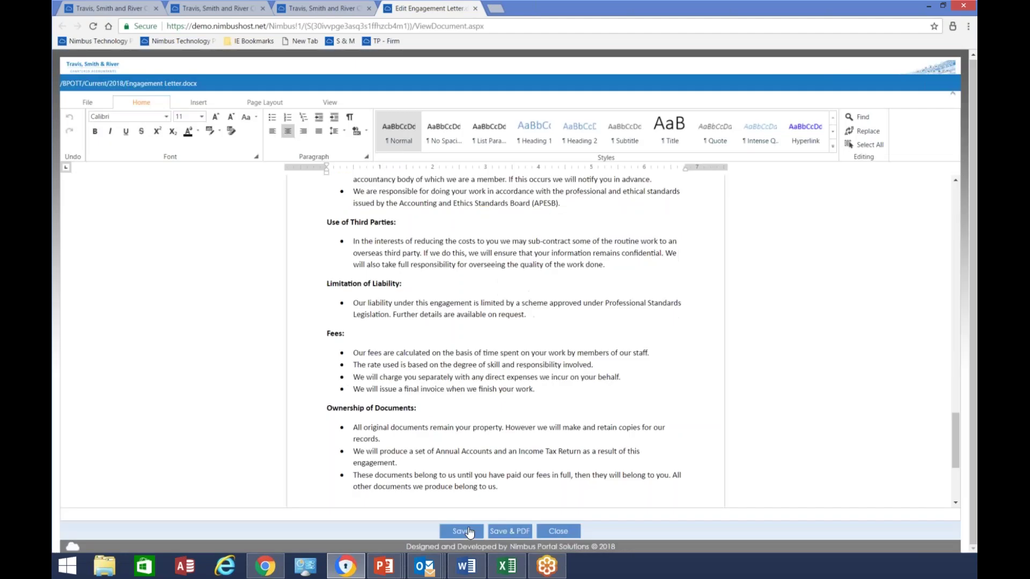
pyautogui.click(501, 530)
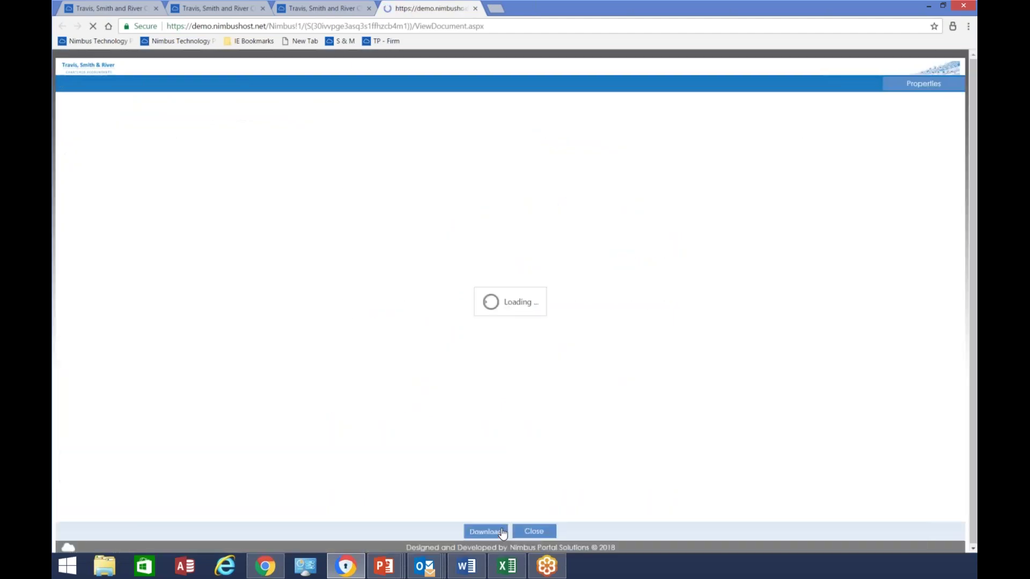
pyautogui.scroll(-8, 713, 266)
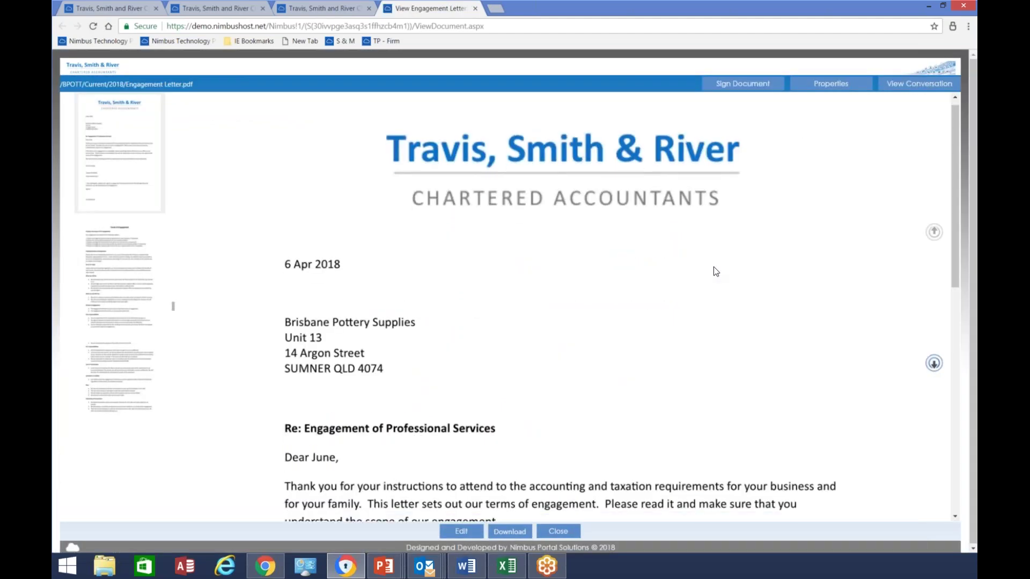
# Sign the engagement letter with the business signature using the signing PIN, publish it, and close it
pyautogui.click(738, 84)
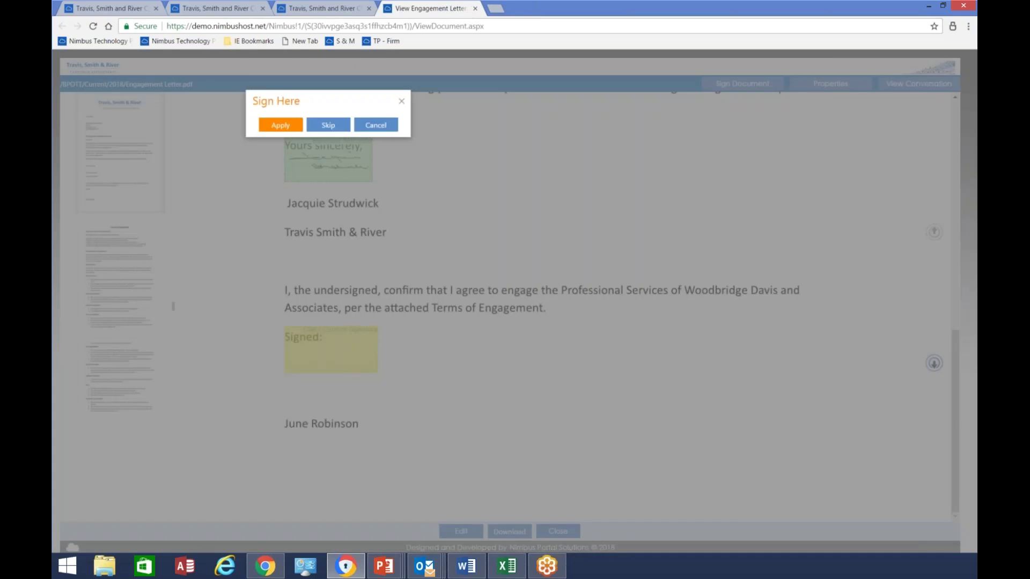
pyautogui.click(280, 125)
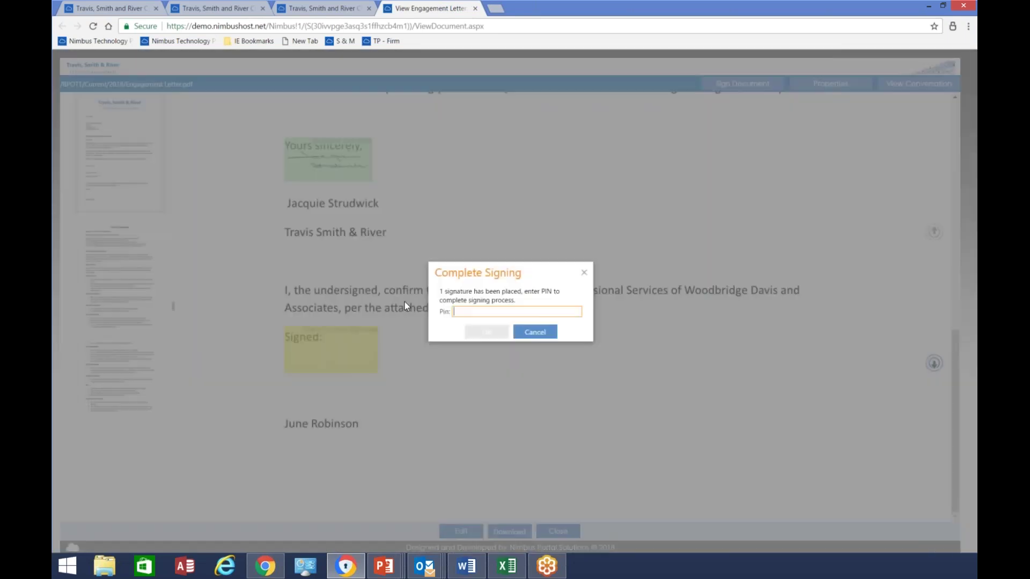
pyautogui.write('1234')
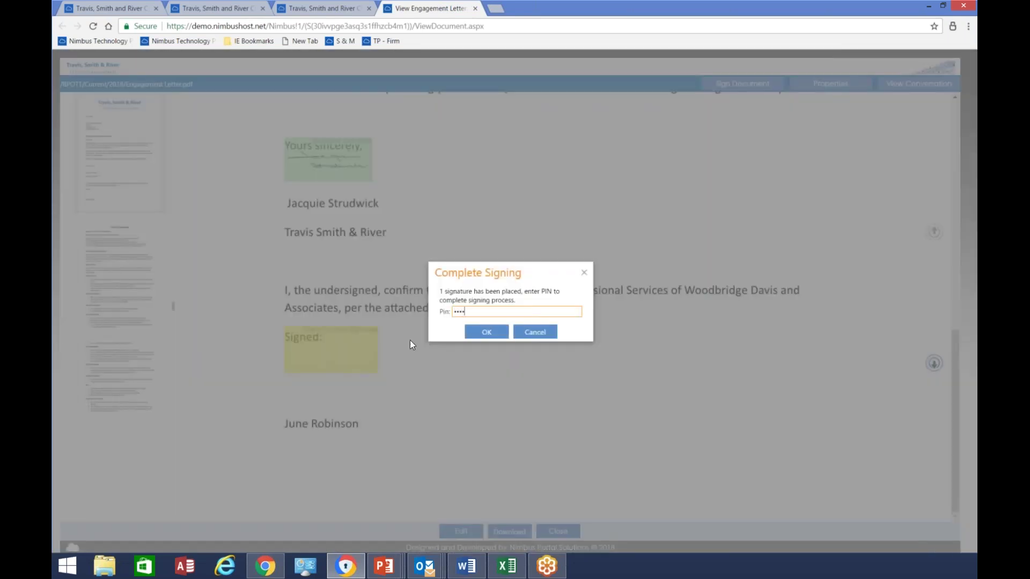
pyautogui.click(487, 331)
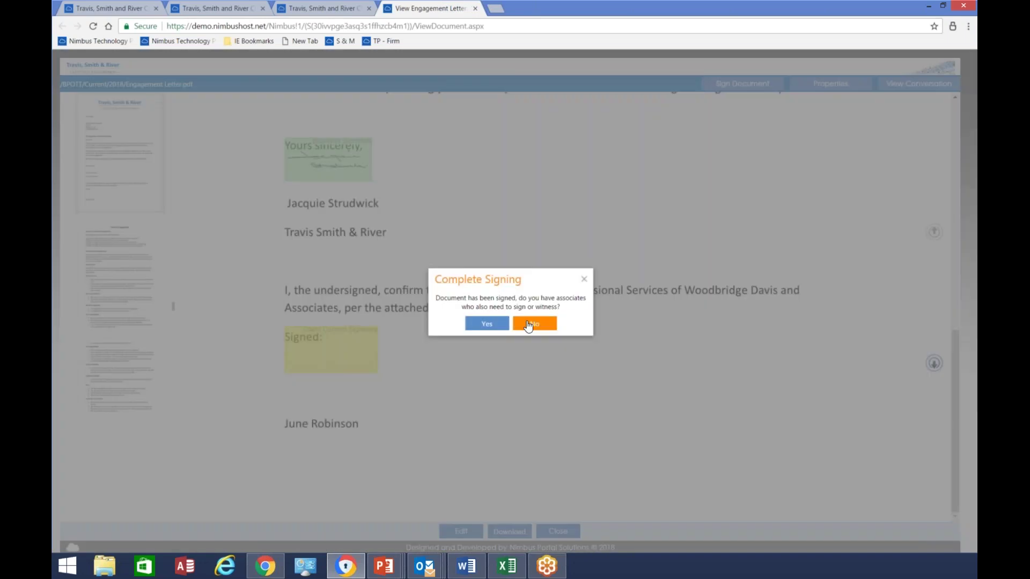
pyautogui.click(484, 320)
pyautogui.click(509, 319)
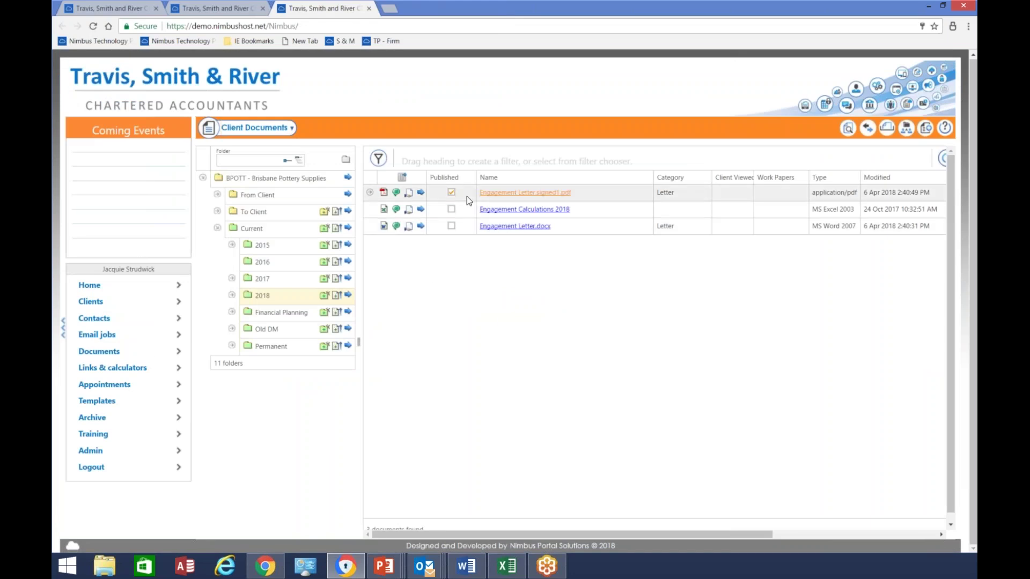
# Expand and then collapse the version history of Engagement Letter.signed1.pdf
pyautogui.click(369, 193)
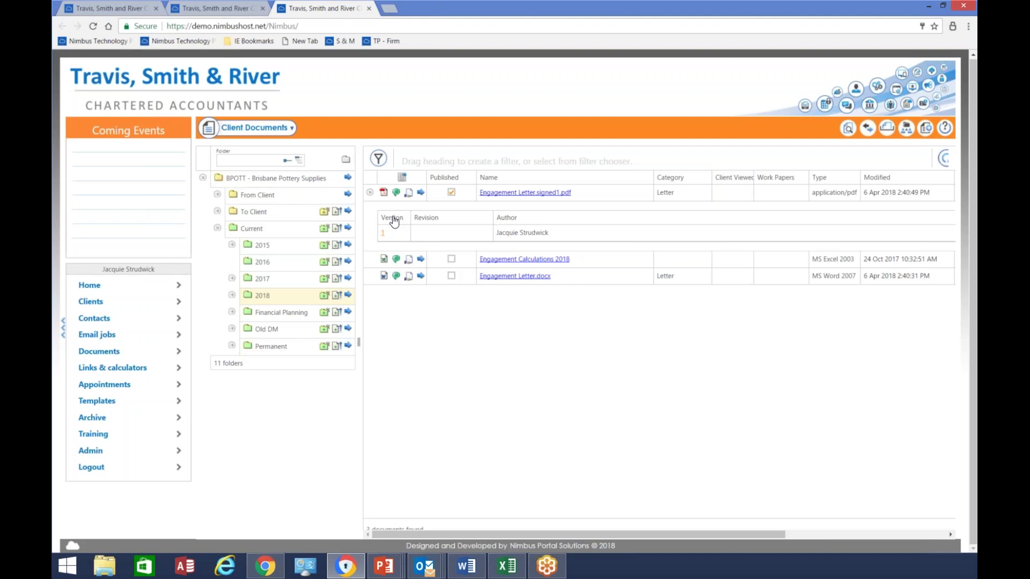
pyautogui.click(369, 193)
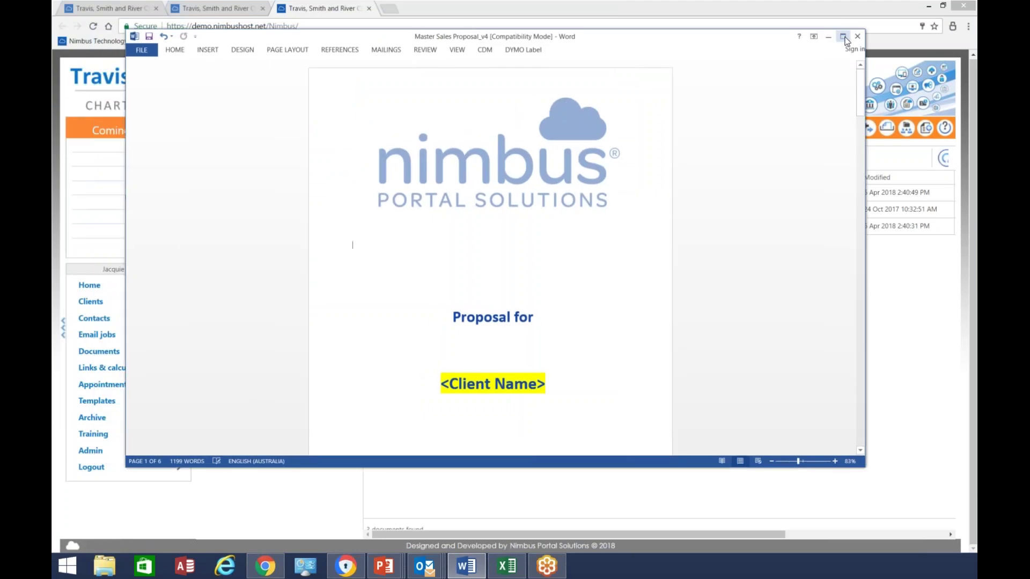
# Maximize Word, start a CDM Save As with Storage Area set to Client current folders, then open Document List
pyautogui.click(843, 36)
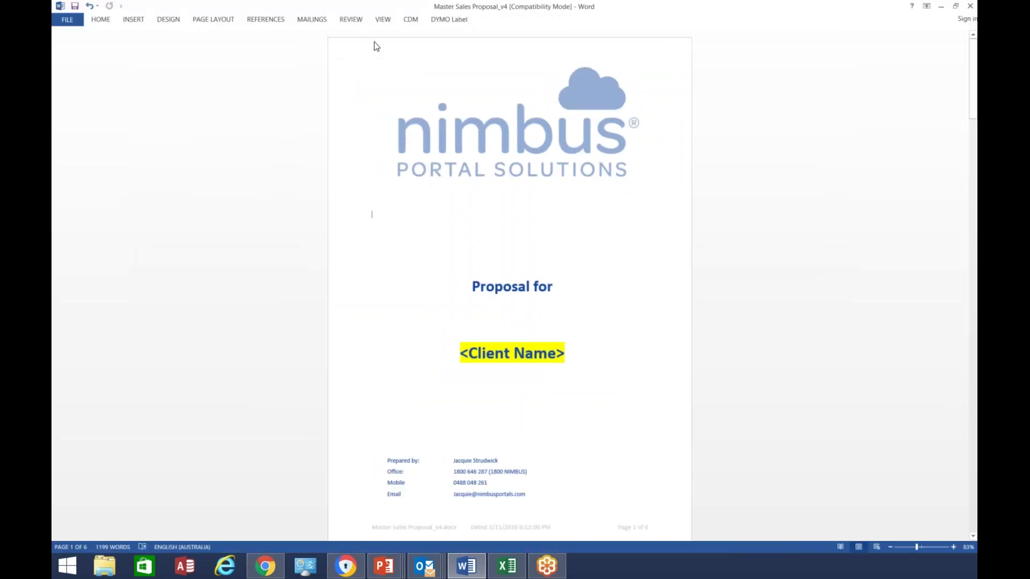
pyautogui.click(414, 20)
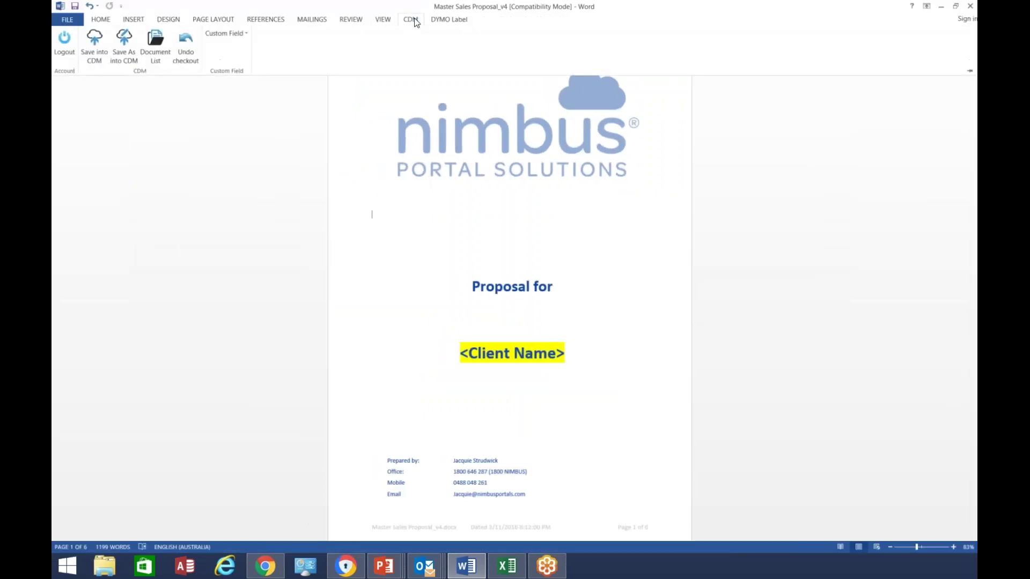
pyautogui.click(123, 41)
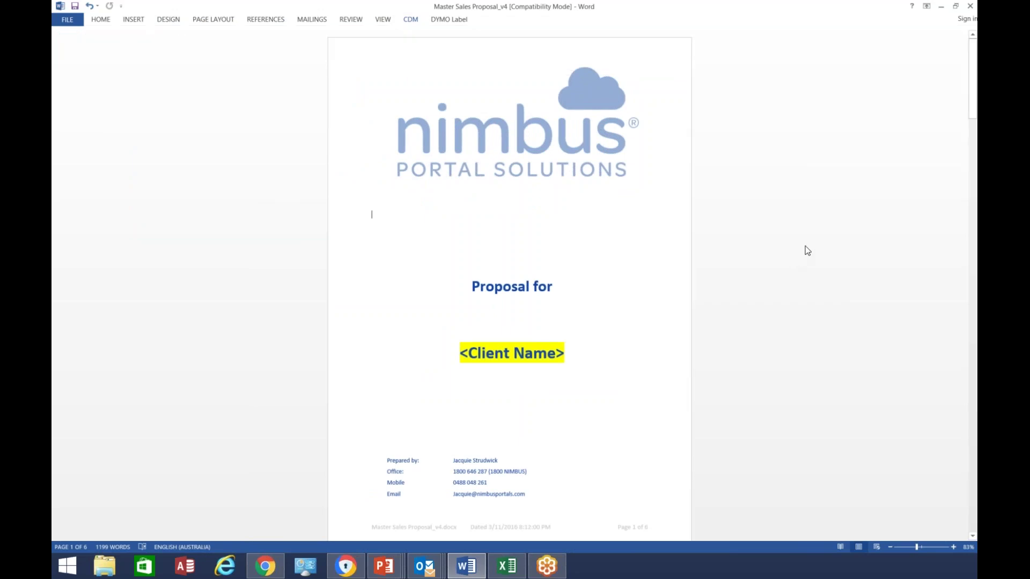
pyautogui.click(947, 86)
pyautogui.click(764, 97)
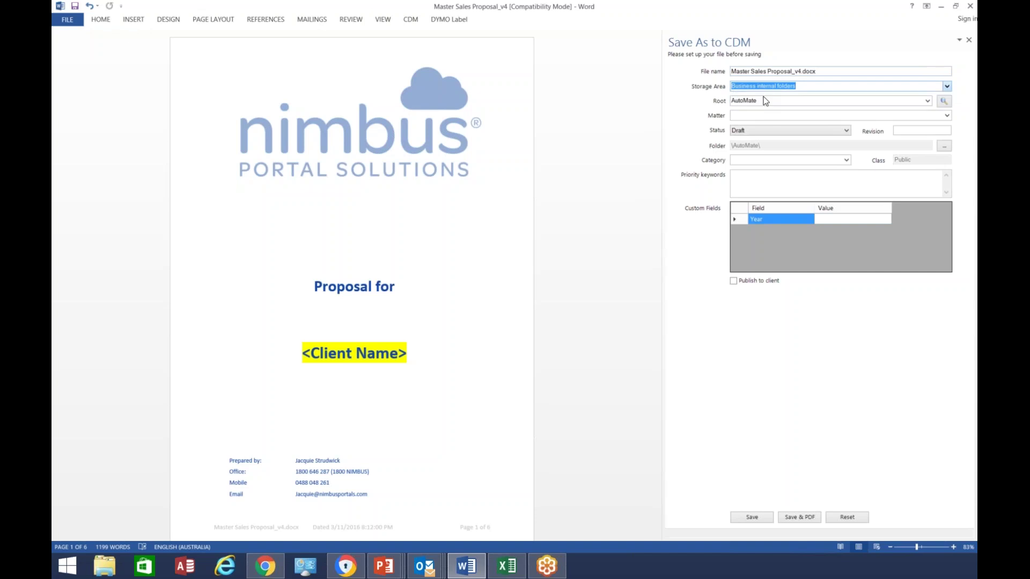
pyautogui.press('Up')
pyautogui.click(410, 20)
pyautogui.click(156, 47)
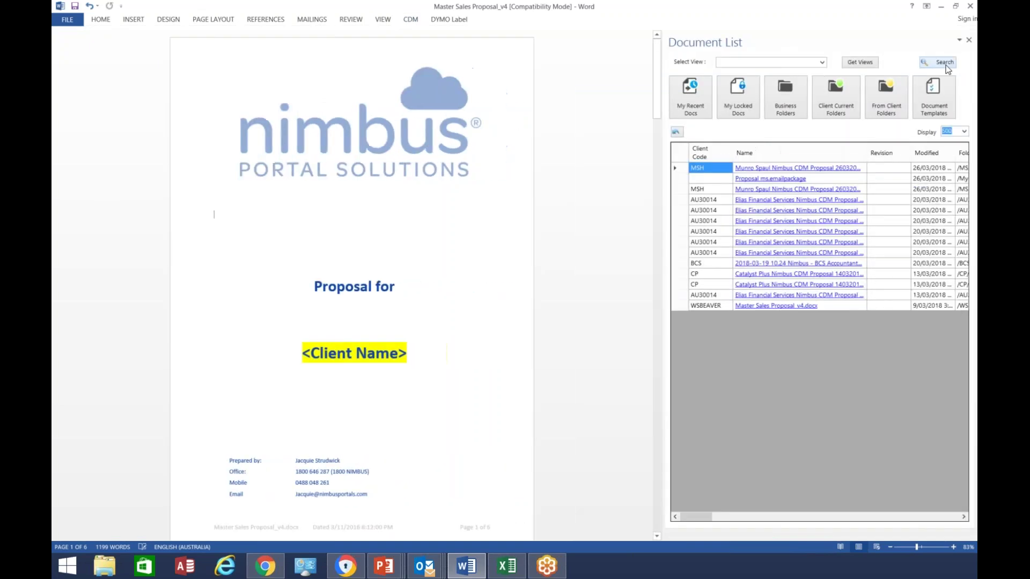
# Show the search fields in the CDM Document List, then minimize Word
pyautogui.click(945, 63)
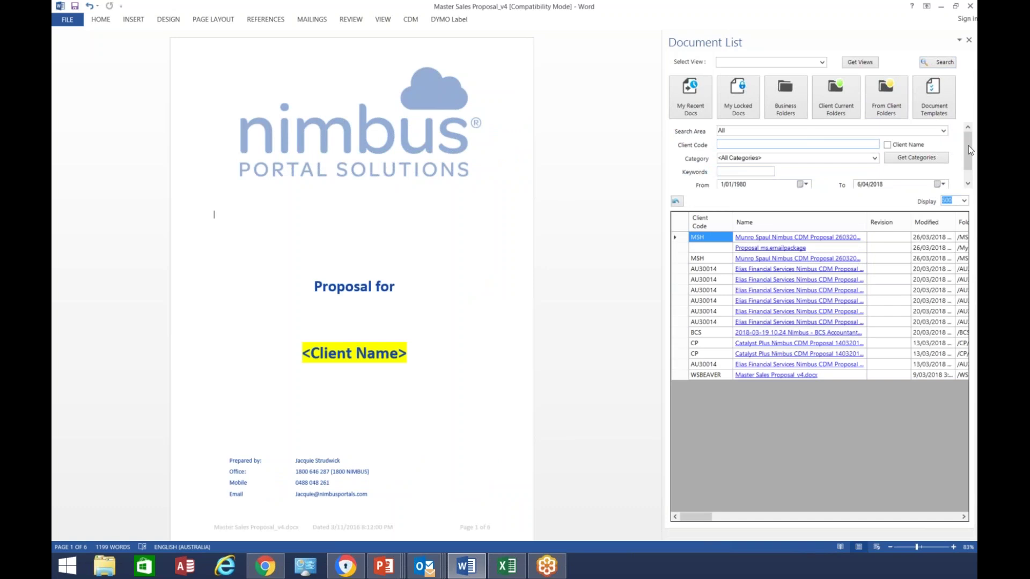
pyautogui.scroll(-2, 963, 164)
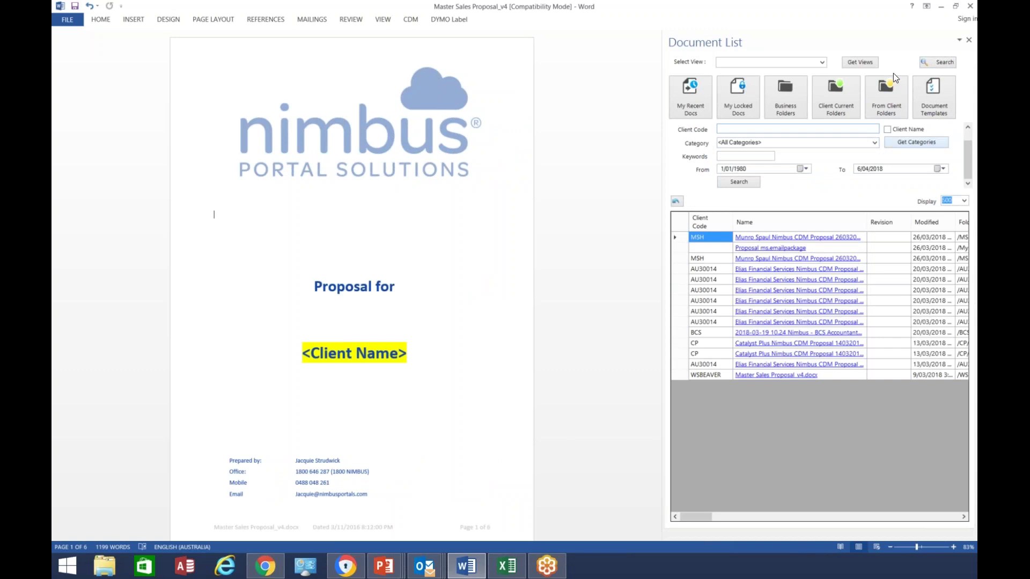
pyautogui.click(941, 6)
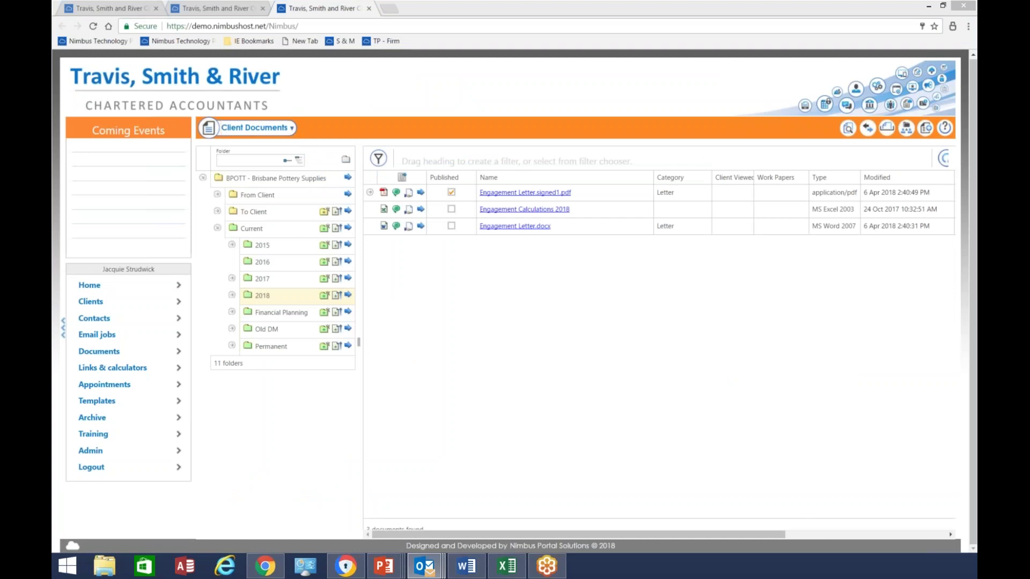
# Maximize Outlook, save the 'RE: Nimbus Portal and CDM Reference Site' email to CDM, then minimize Outlook
pyautogui.click(425, 565)
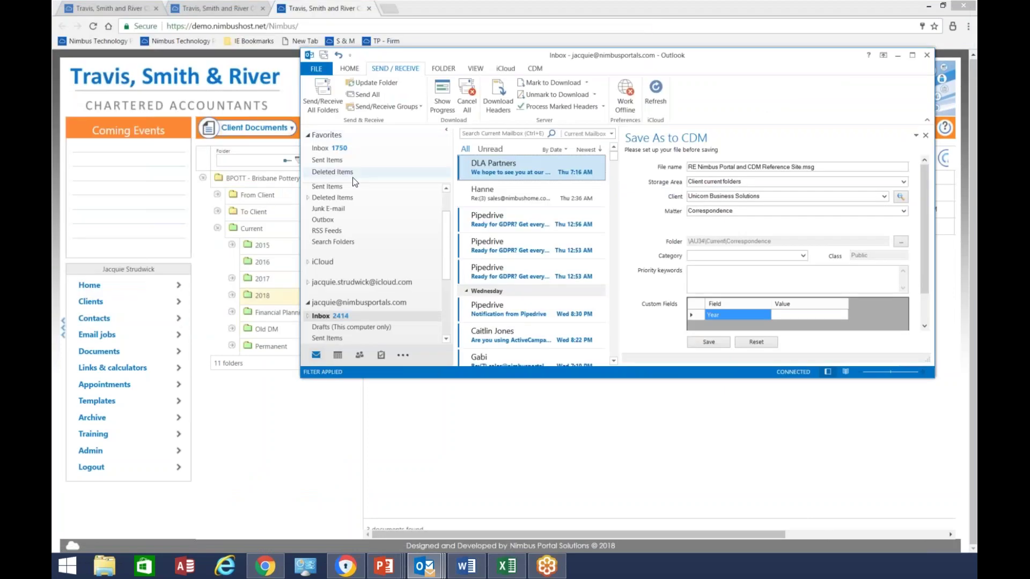
pyautogui.click(912, 55)
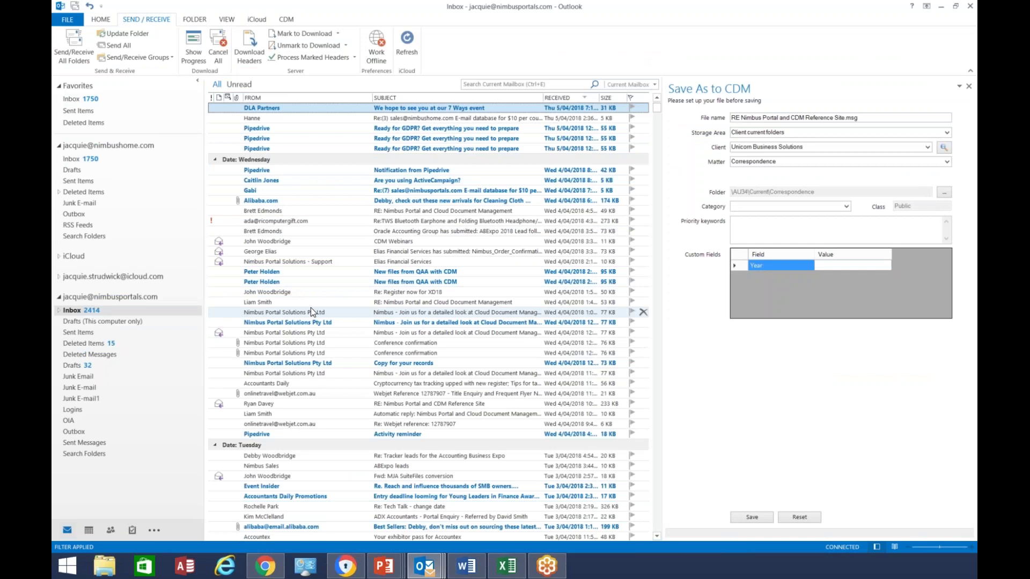
pyautogui.rightClick(263, 407)
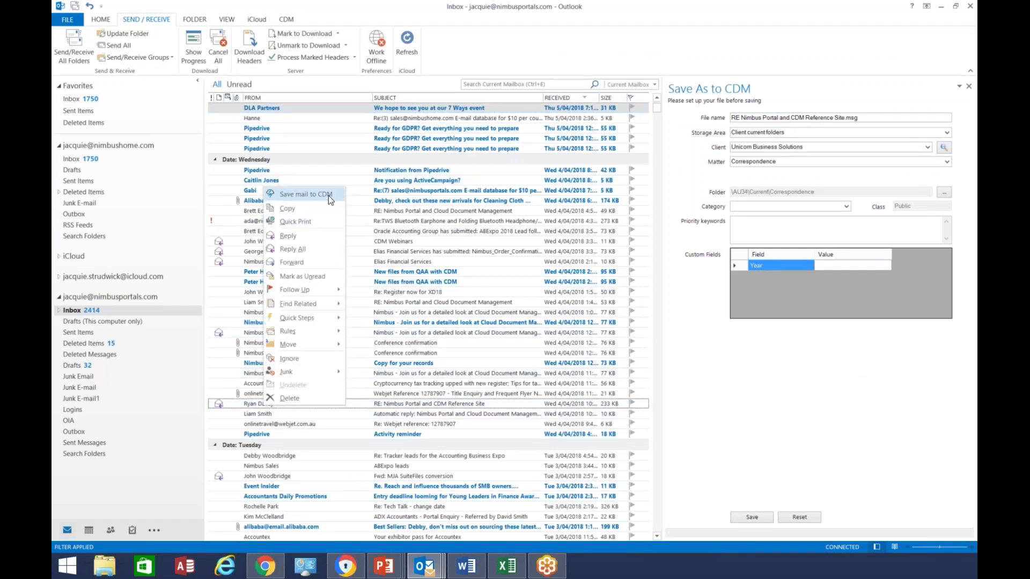
pyautogui.click(328, 196)
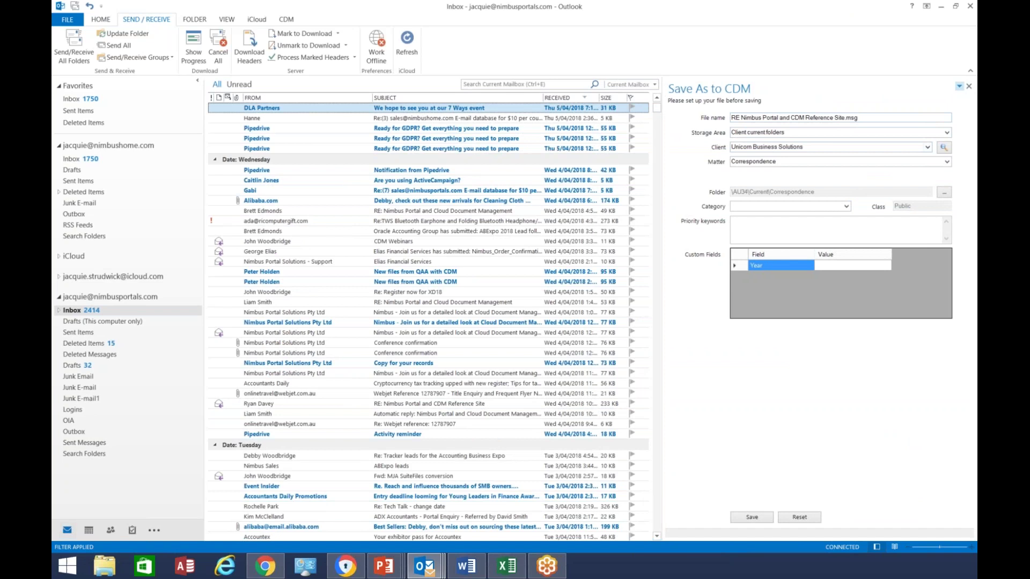
pyautogui.click(941, 8)
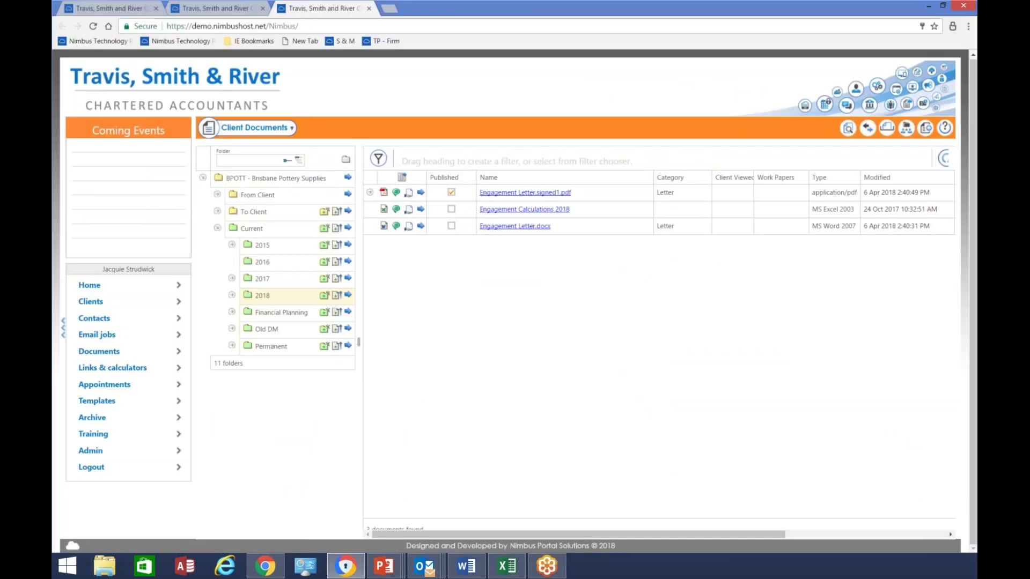
# Check the all-clients Documents grid's Column Chooser, then open the 493-document Archive and Engagement Letter.docx properties
pyautogui.click(109, 352)
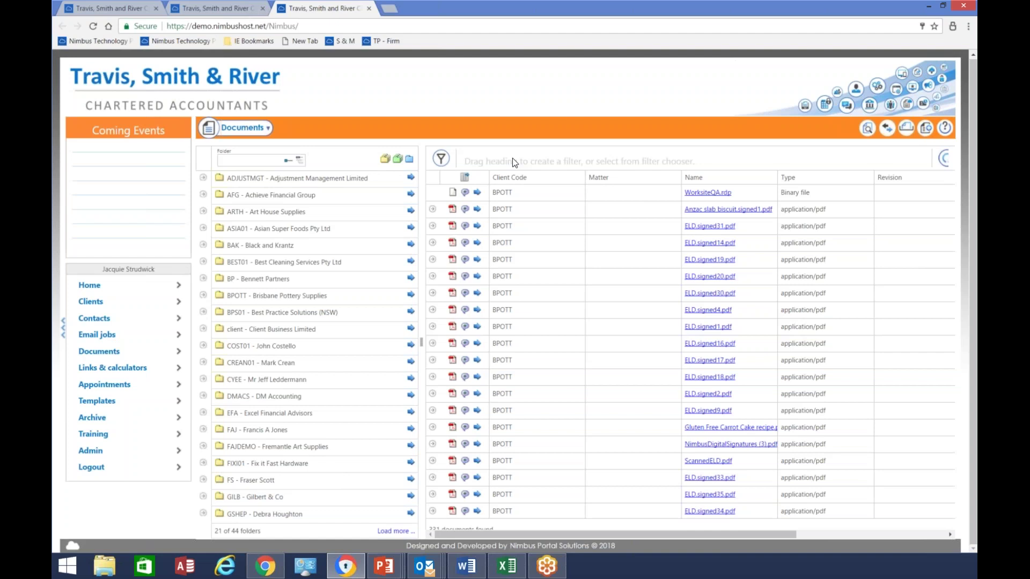
pyautogui.rightClick(620, 177)
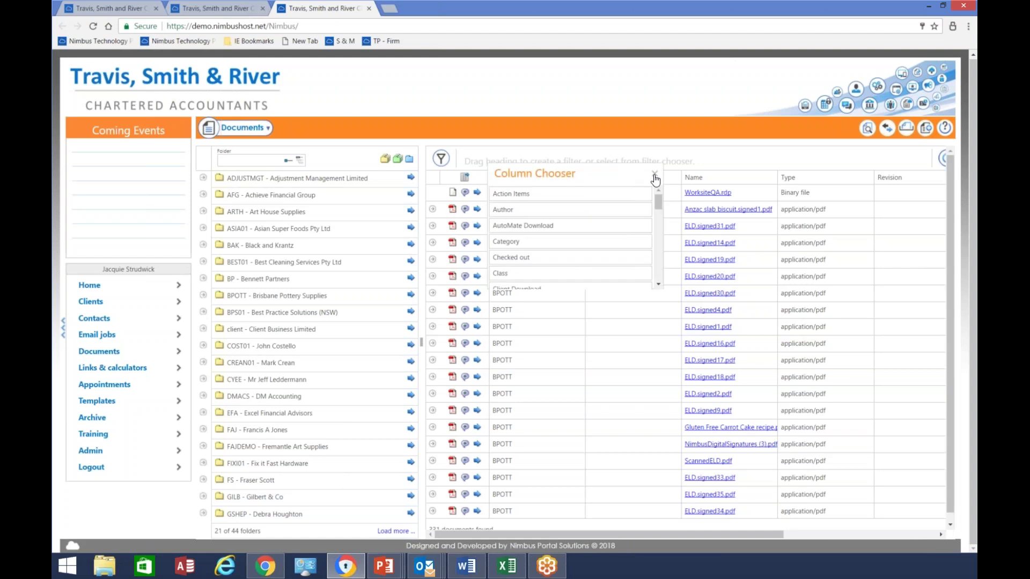
pyautogui.click(654, 175)
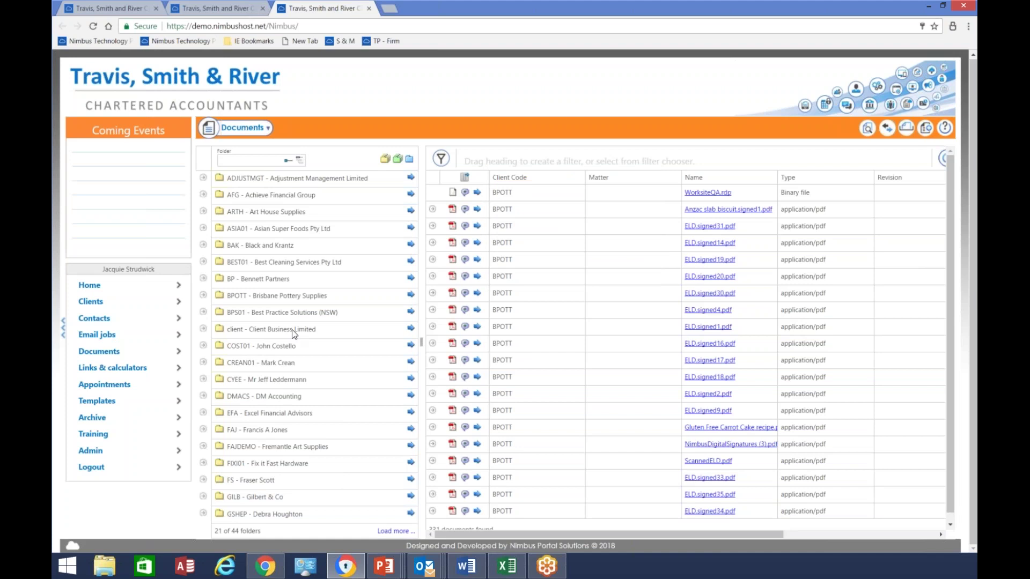
pyautogui.click(99, 423)
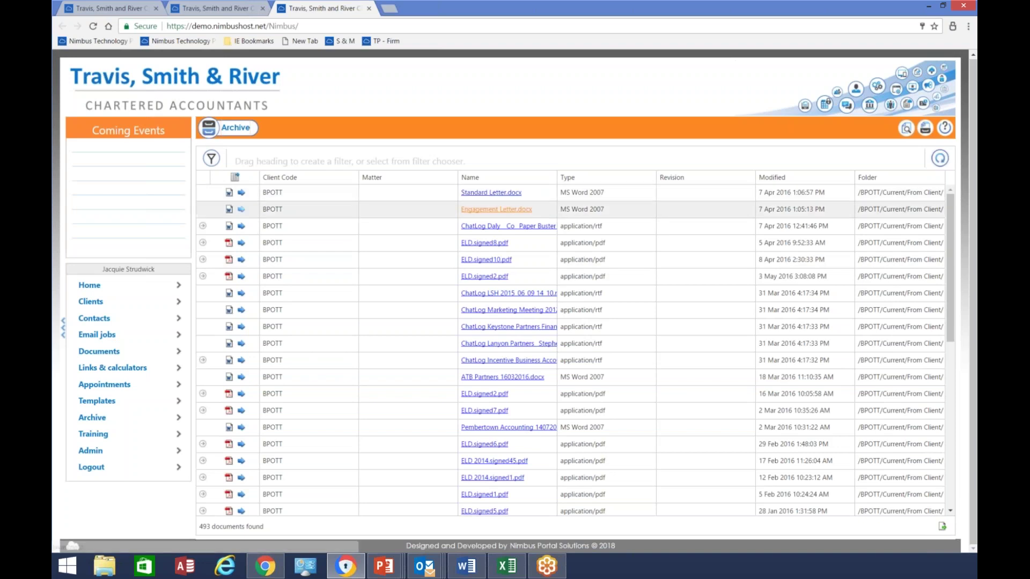
pyautogui.click(241, 210)
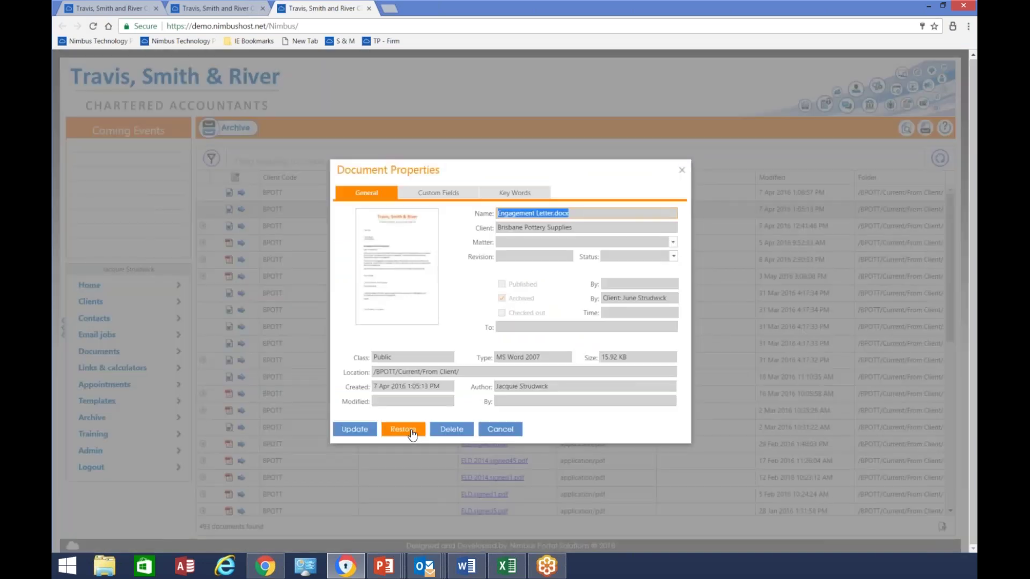
# Close the document properties and training videos page, move up the Archive list, and open Admin
pyautogui.click(682, 170)
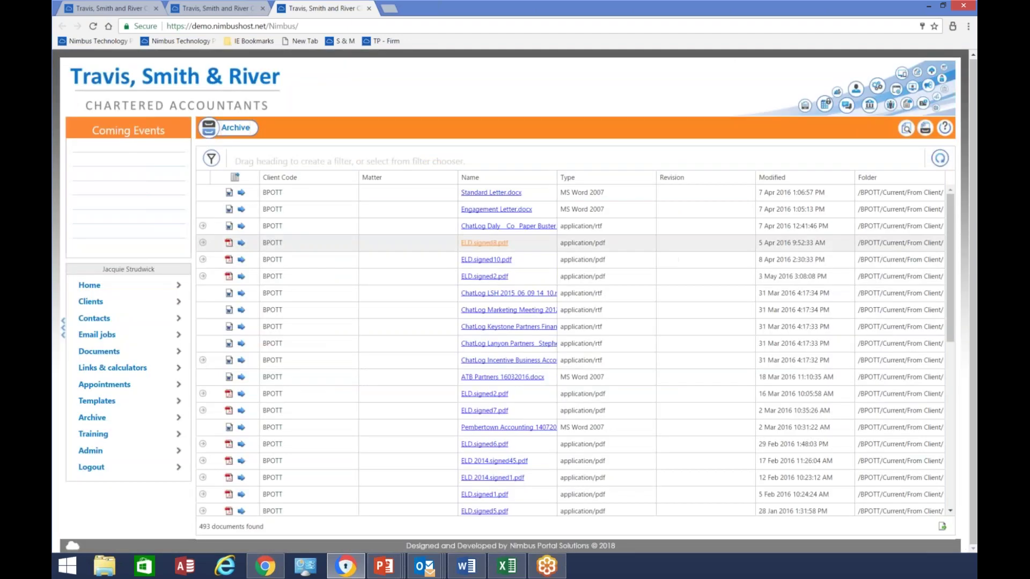
pyautogui.click(127, 441)
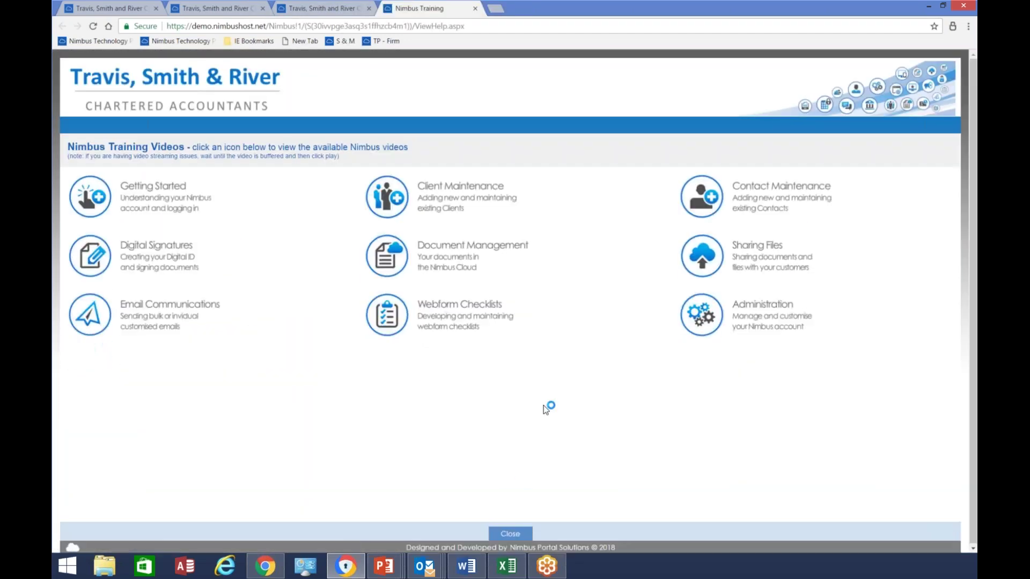
pyautogui.click(510, 534)
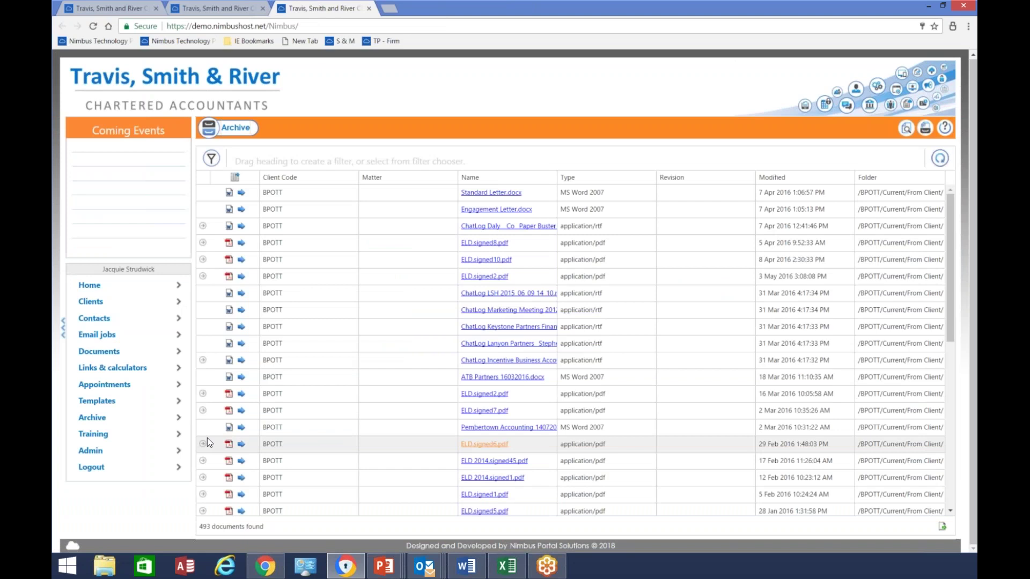
pyautogui.press('Up')
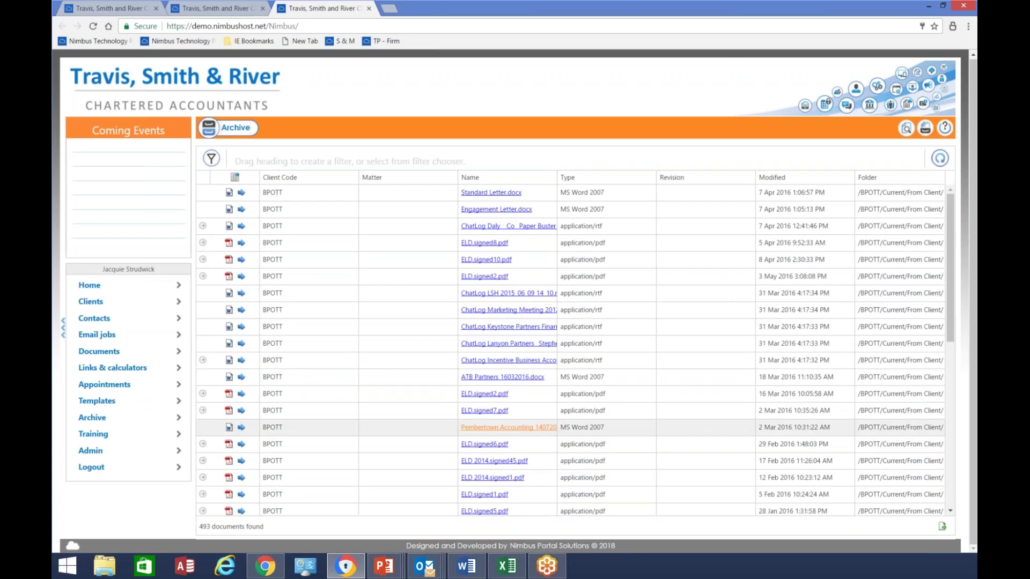
pyautogui.press('Up')
pyautogui.press('Up')
pyautogui.press('Up')
pyautogui.press('Up')
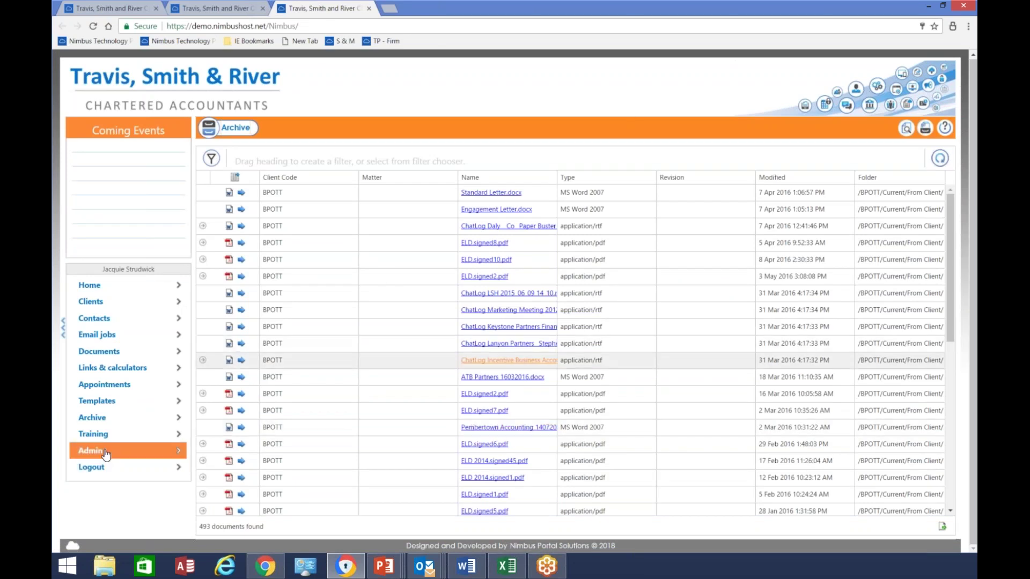
pyautogui.click(104, 452)
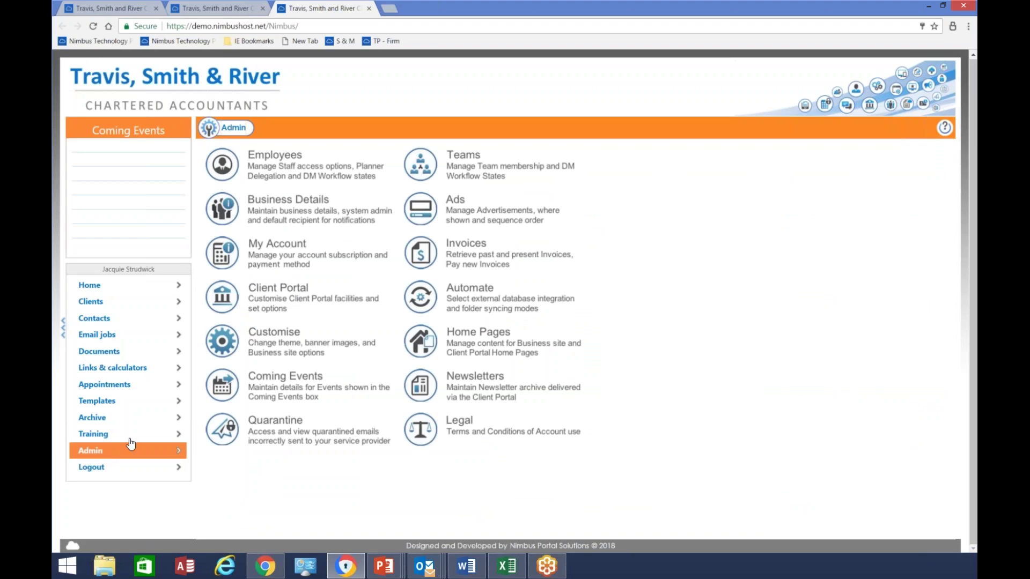
# Open the managing partner's record from Employees and view the My Id and Doc. Mgt. tabs
pyautogui.click(344, 173)
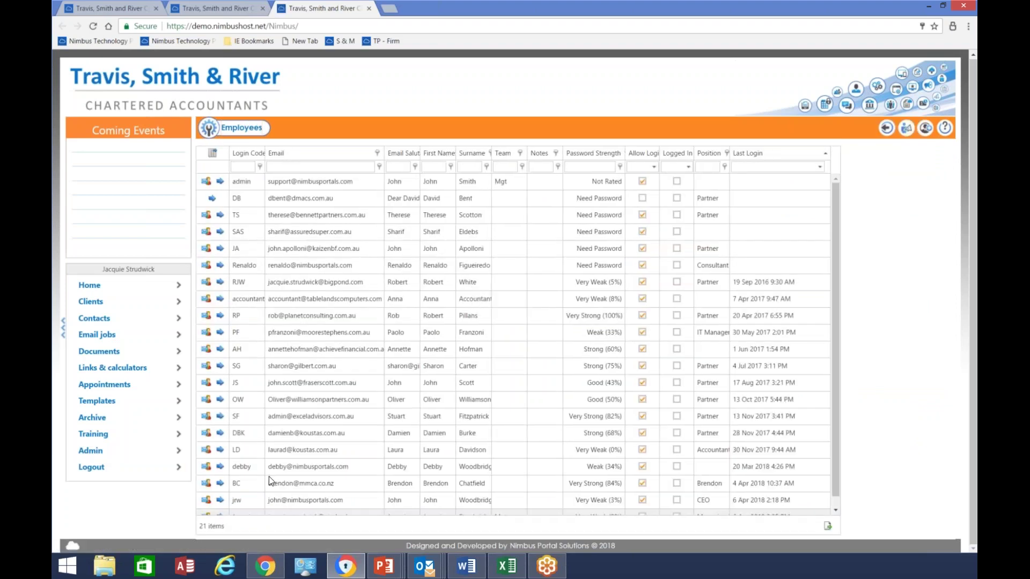
pyautogui.scroll(-1, 269, 476)
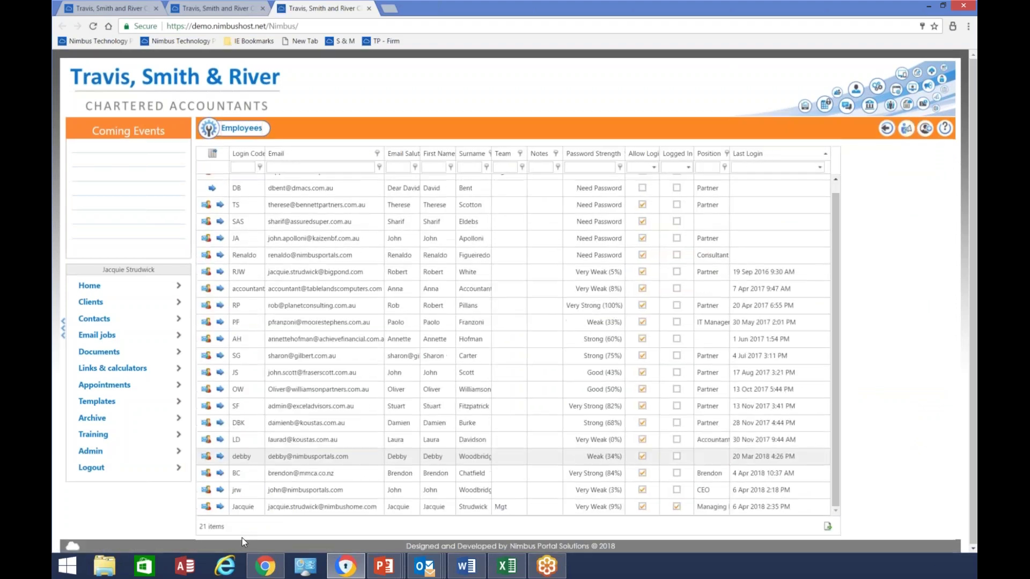
pyautogui.click(220, 507)
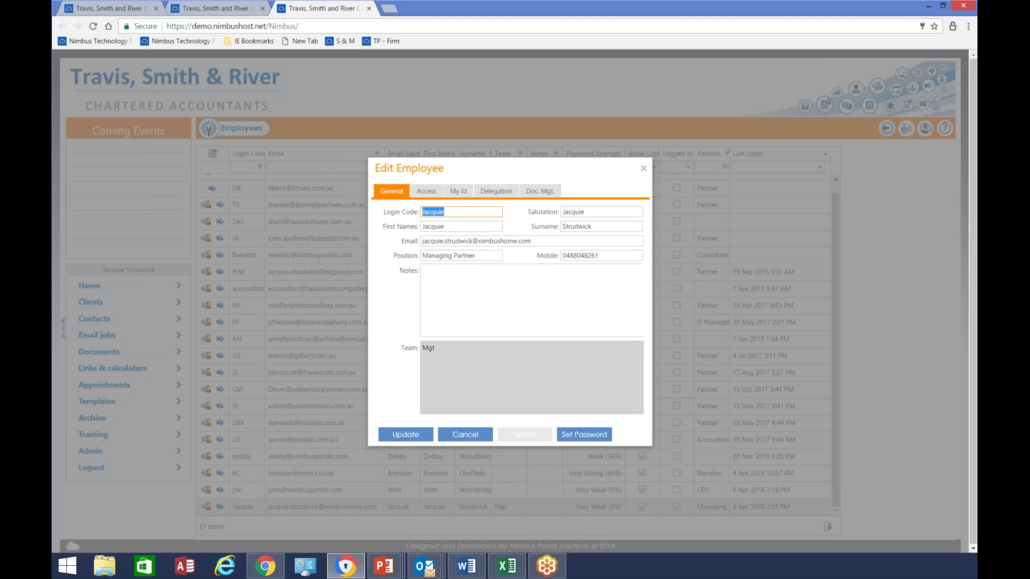
pyautogui.click(458, 192)
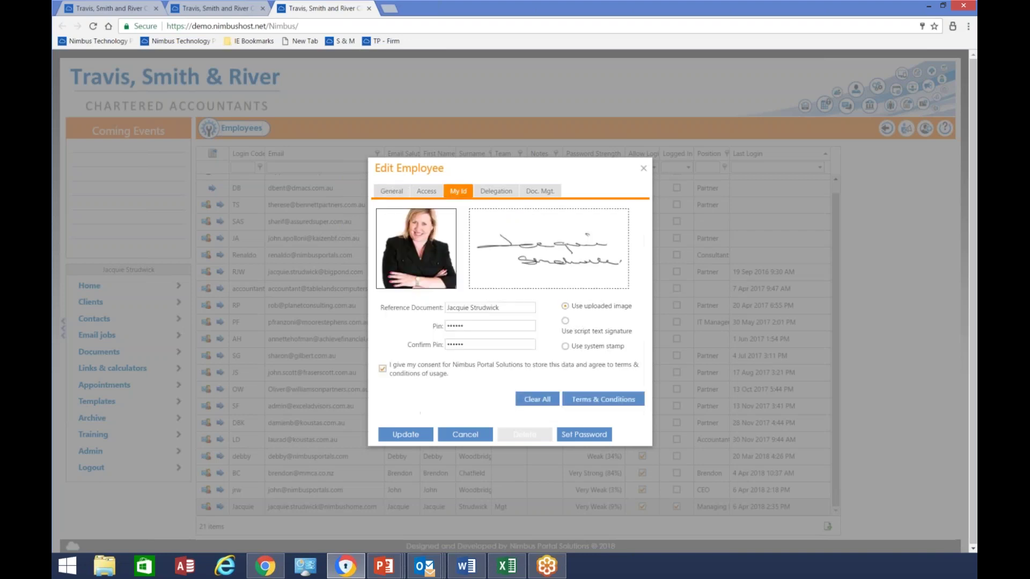
pyautogui.click(538, 191)
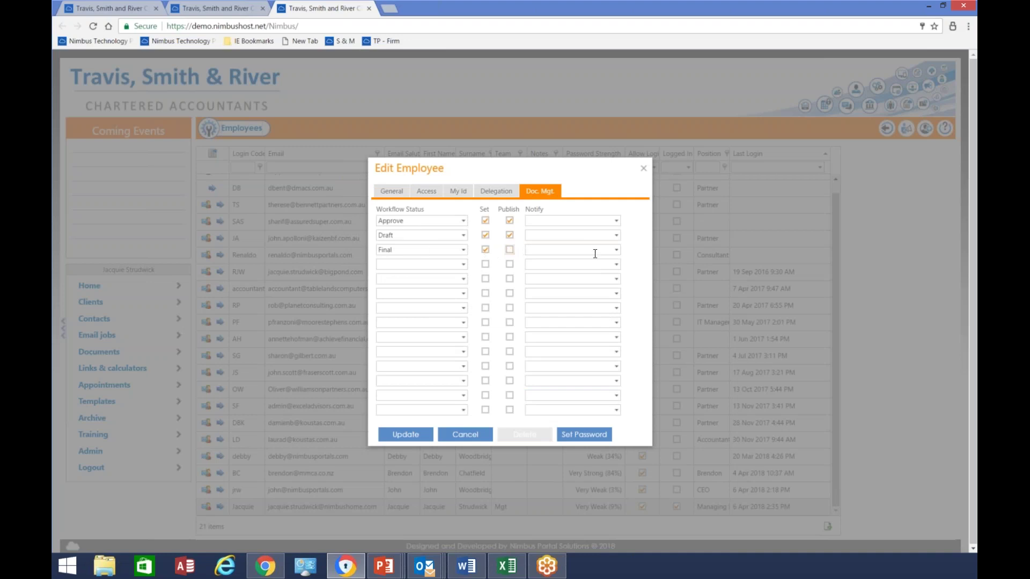
# Pick and then clear an employee to notify at Final status, and cancel without saving
pyautogui.click(616, 250)
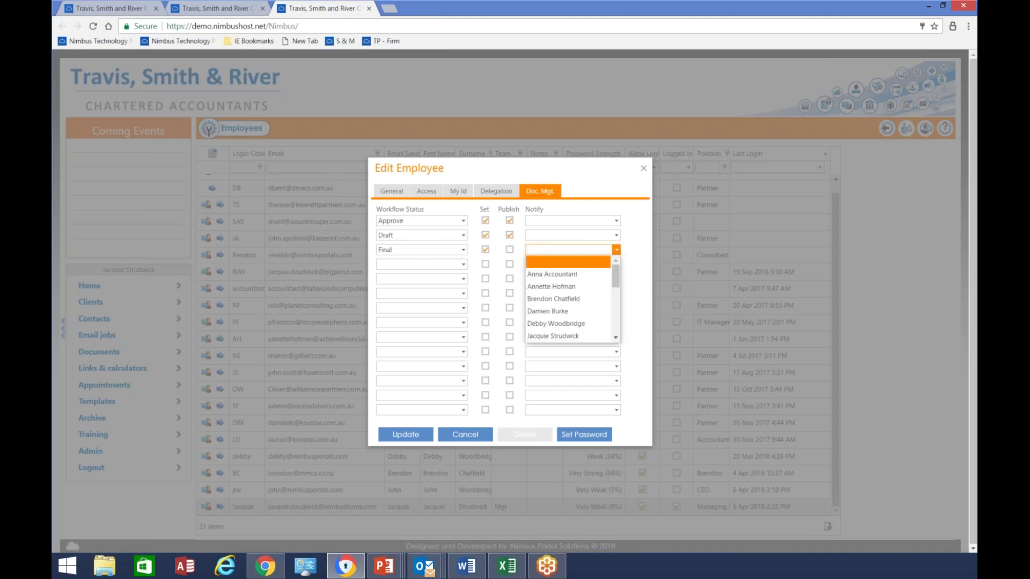
pyautogui.scroll(-5, 595, 272)
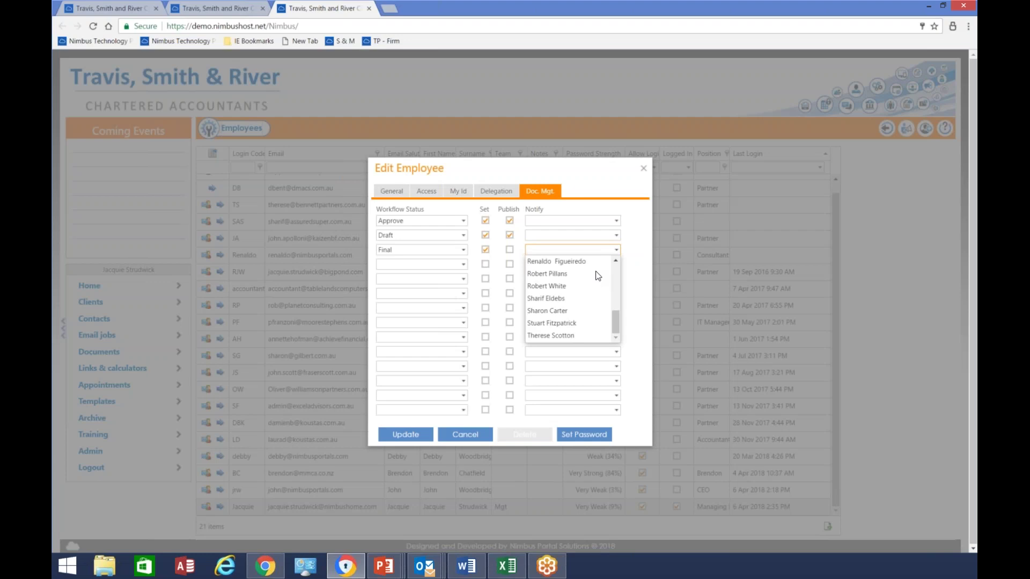
pyautogui.scroll(5, 595, 272)
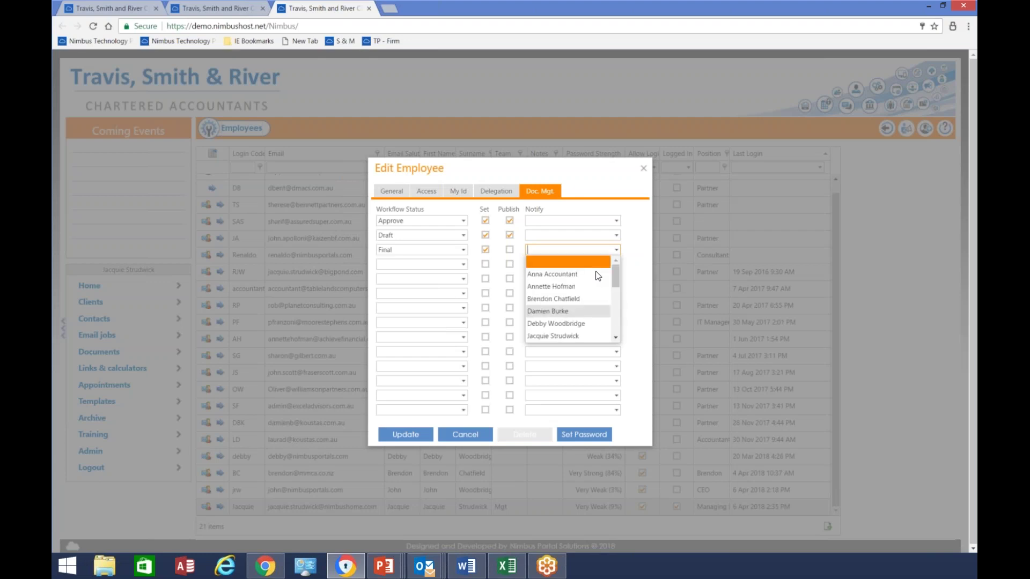
pyautogui.click(553, 324)
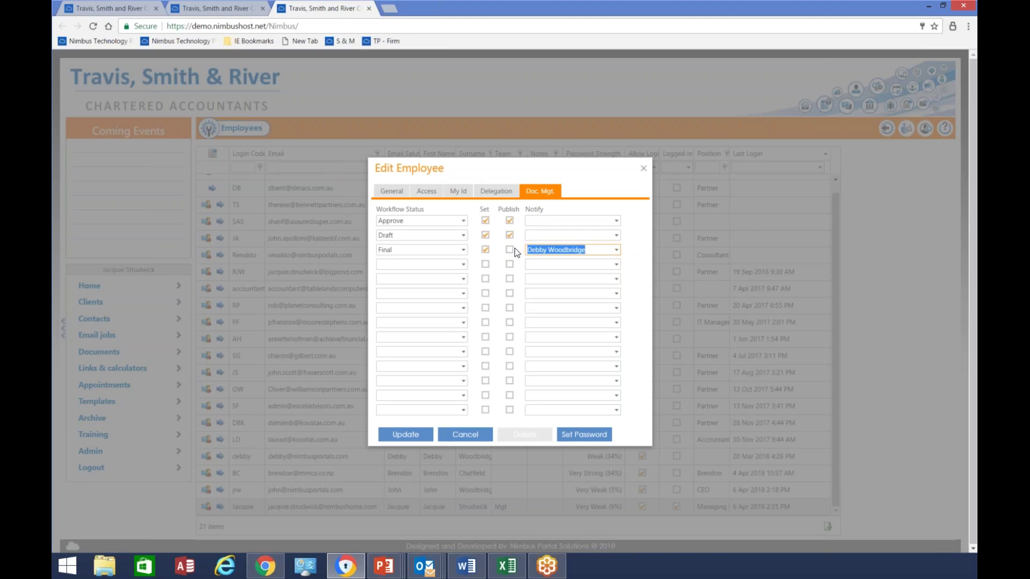
pyautogui.click(615, 250)
pyautogui.click(563, 263)
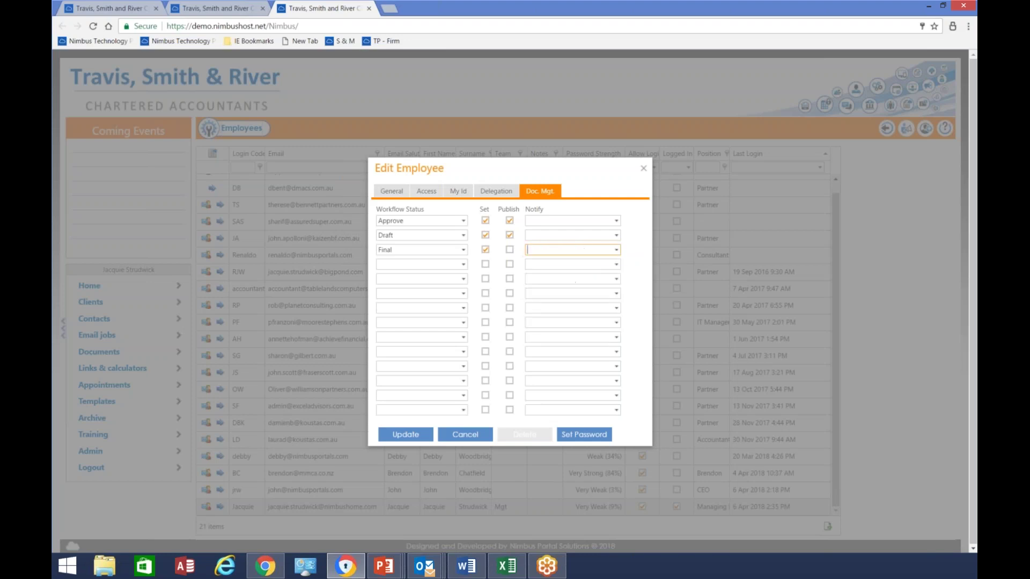
pyautogui.click(453, 436)
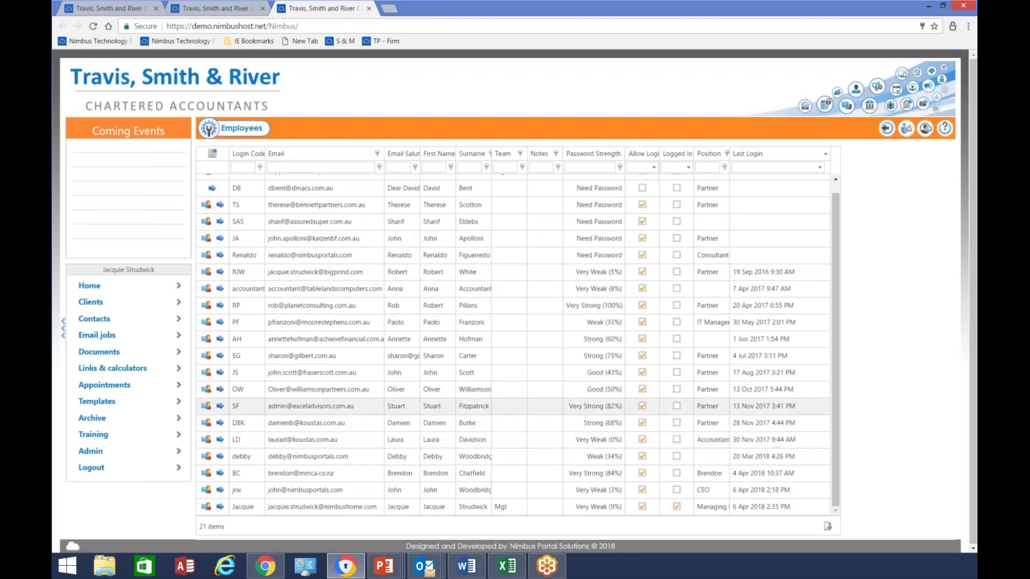
# List all clients with the name filter cleared and apply the Monthly BAS client view
pyautogui.click(150, 309)
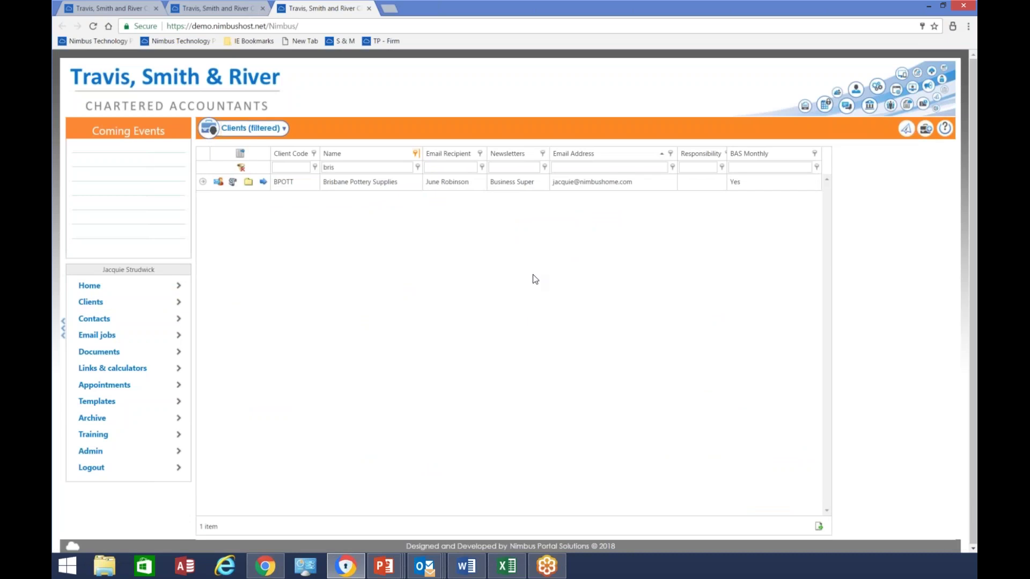
pyautogui.click(241, 168)
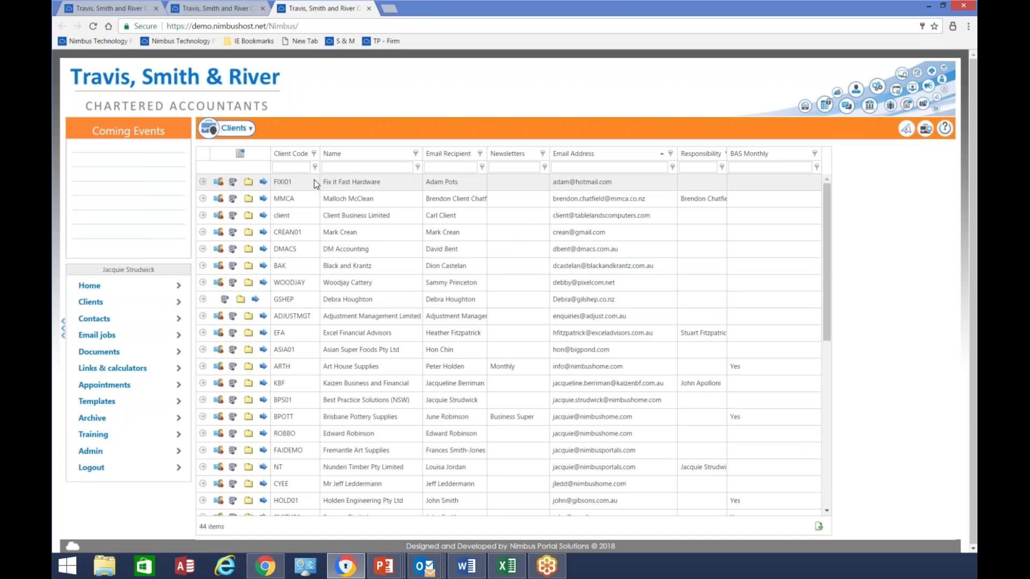
pyautogui.click(230, 134)
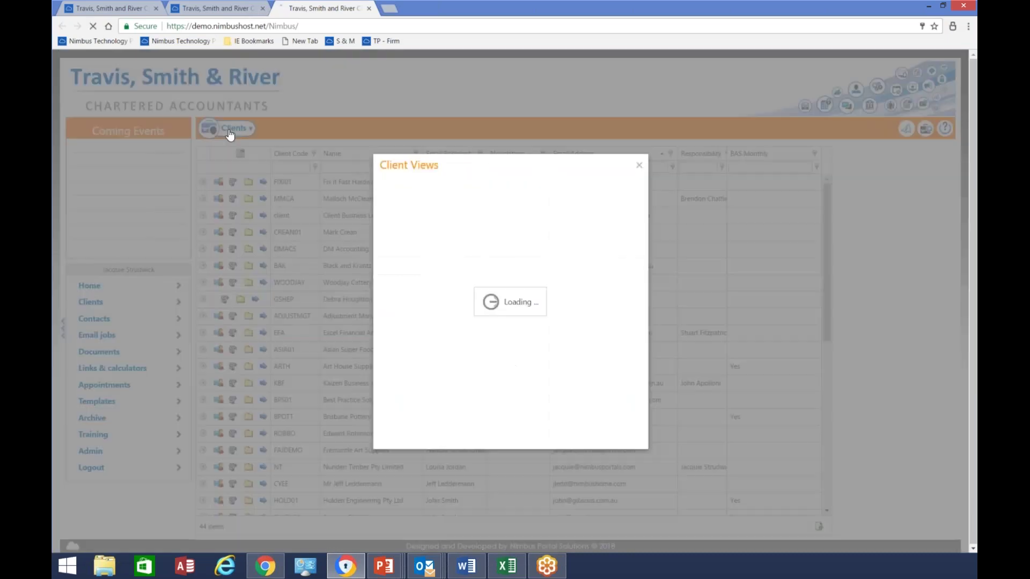
pyautogui.click(438, 258)
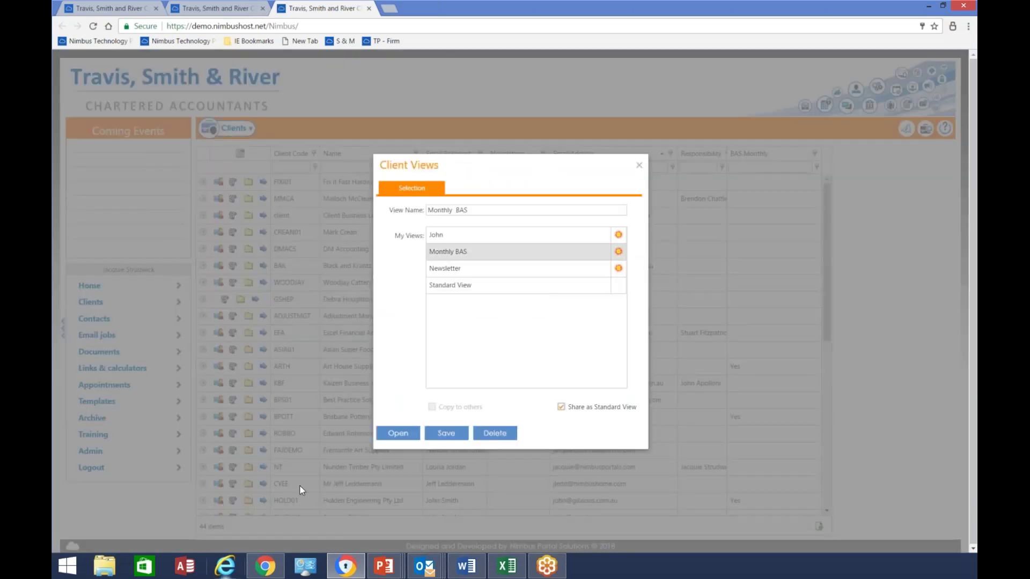
pyautogui.click(396, 434)
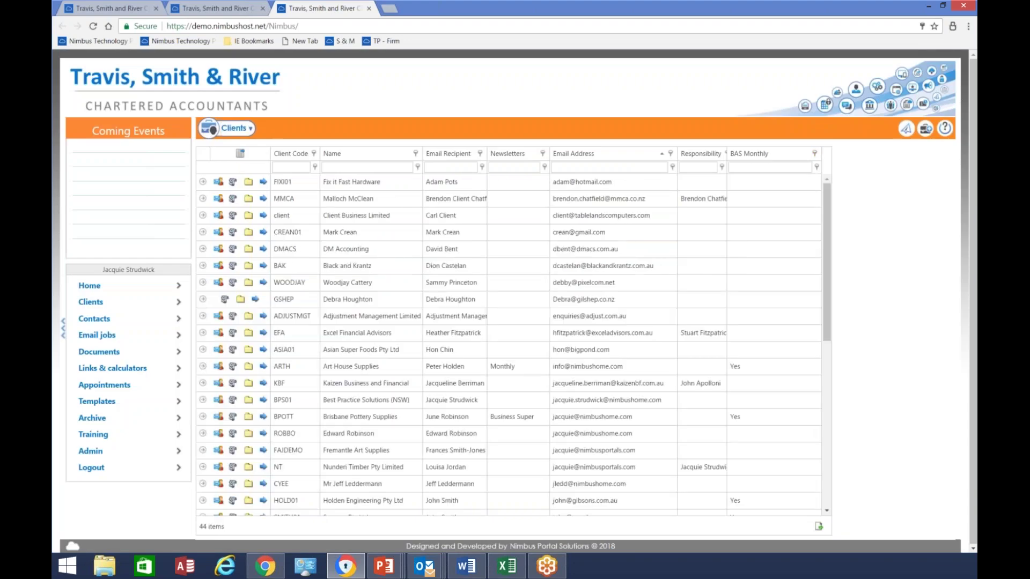
pyautogui.click(922, 128)
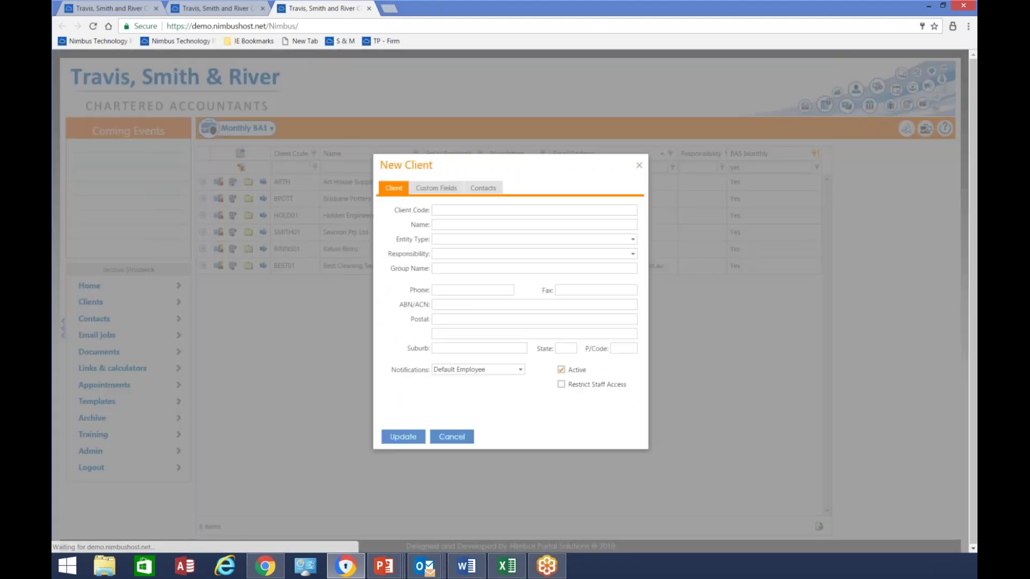
pyautogui.press('Escape')
# Start a new email job using the Standard Masters 'BAS Lodgement - Xero, SASSU, etc' template
pyautogui.click(905, 128)
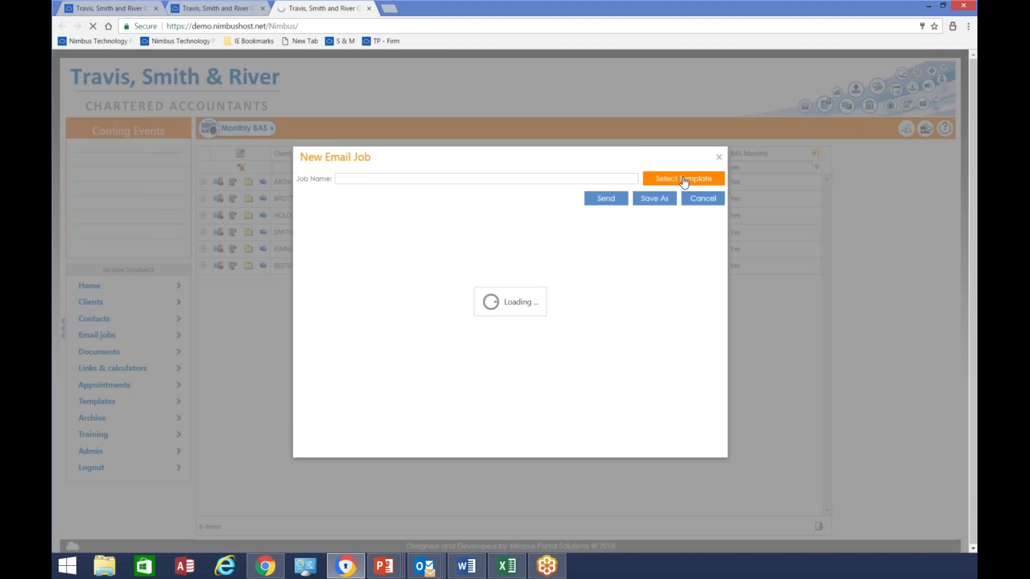
pyautogui.click(683, 180)
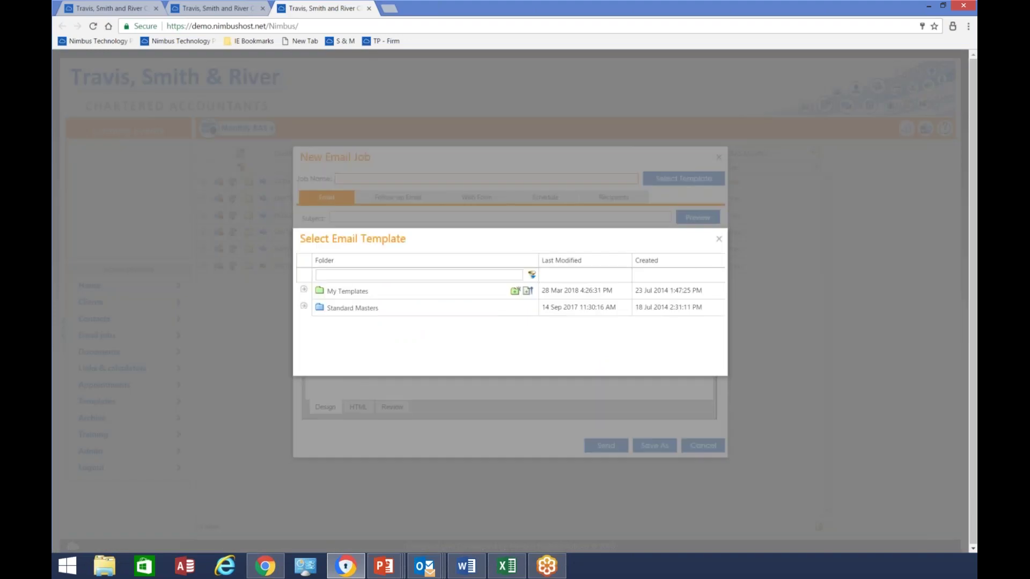
pyautogui.click(303, 305)
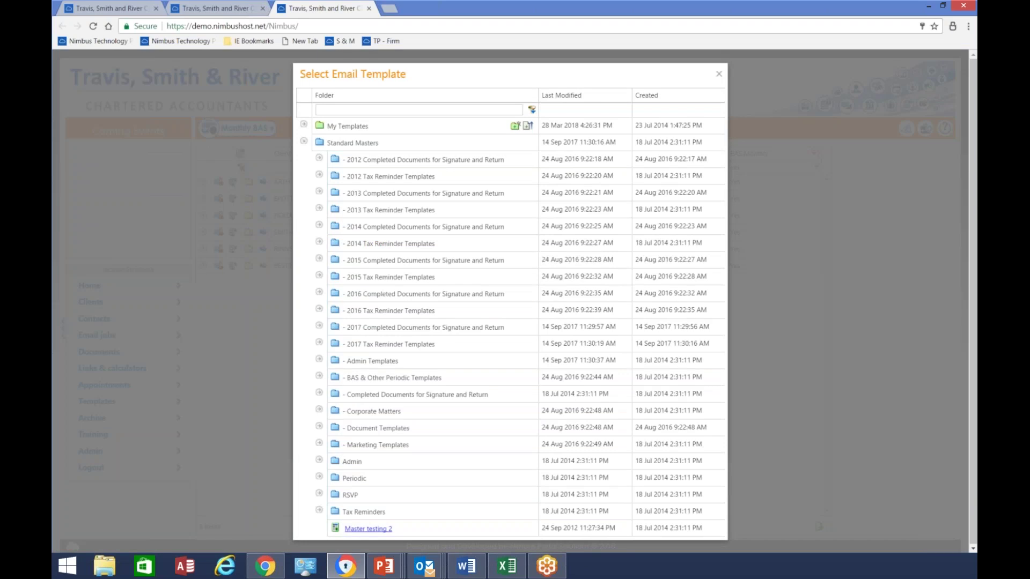
pyautogui.click(320, 377)
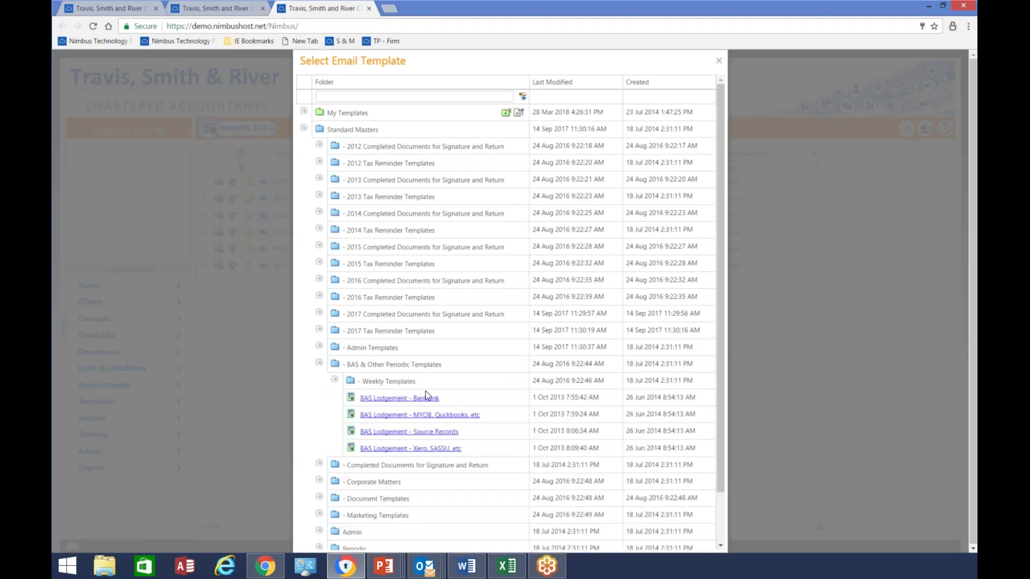
pyautogui.click(411, 448)
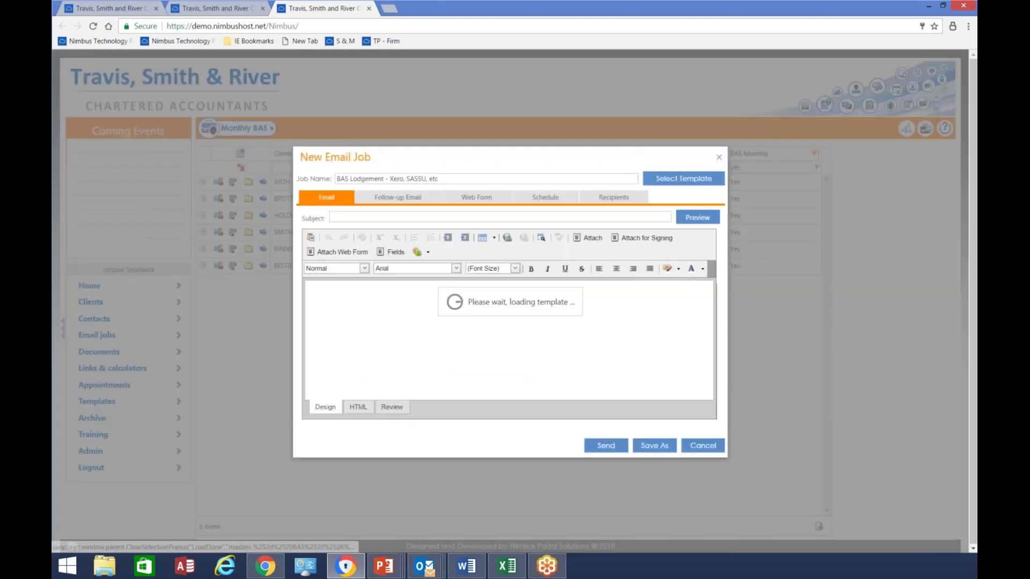
# Review the email job's follow-up, web form and schedule sections, then cancel it
pyautogui.scroll(-3, 515, 355)
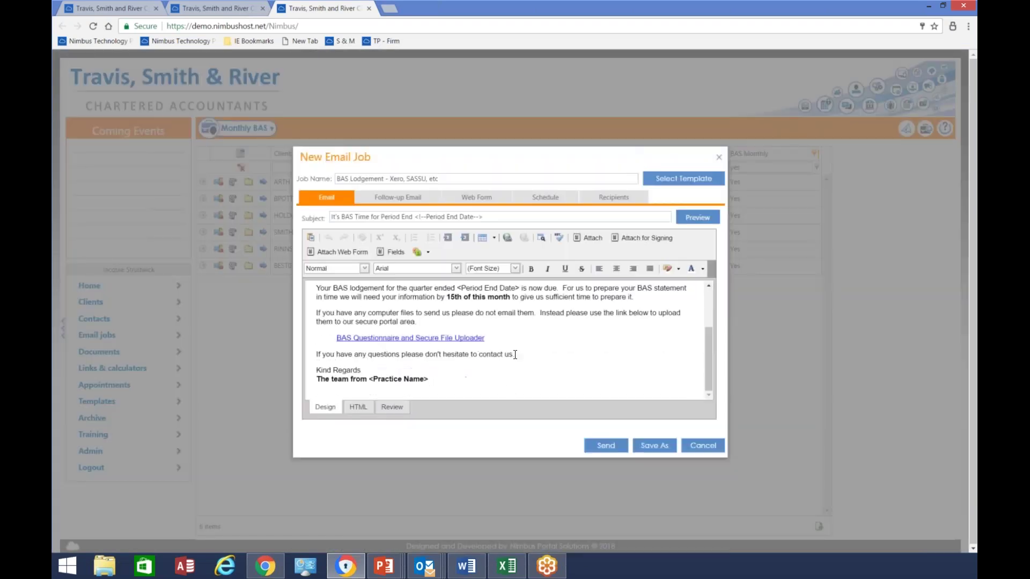
pyautogui.scroll(3, 515, 355)
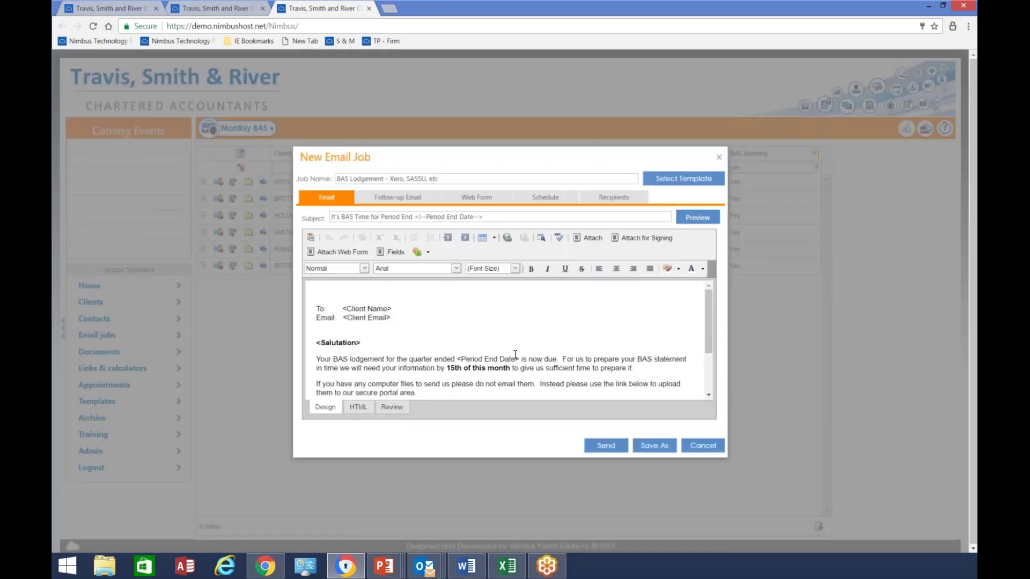
pyautogui.click(392, 206)
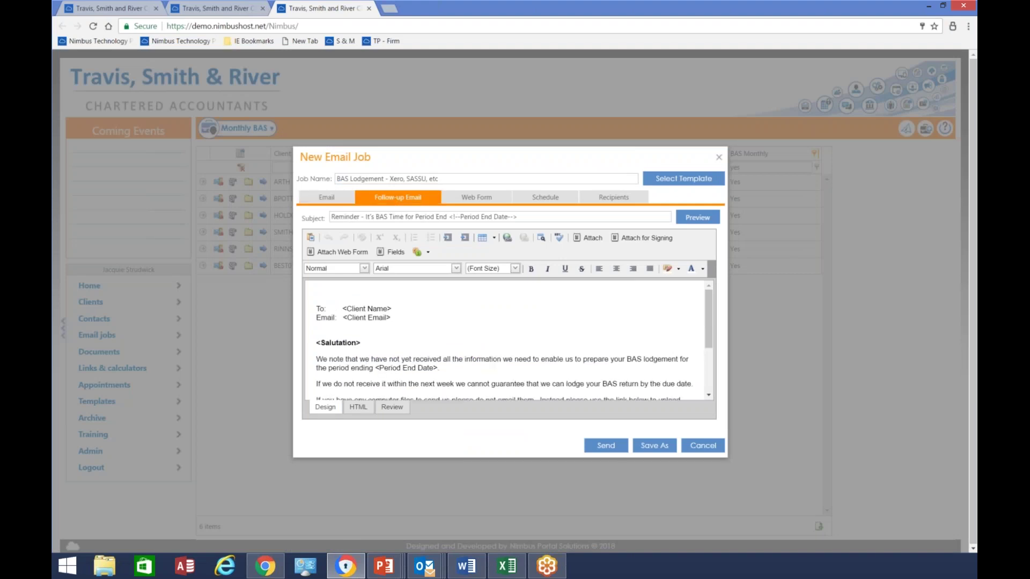
pyautogui.click(507, 203)
pyautogui.click(544, 197)
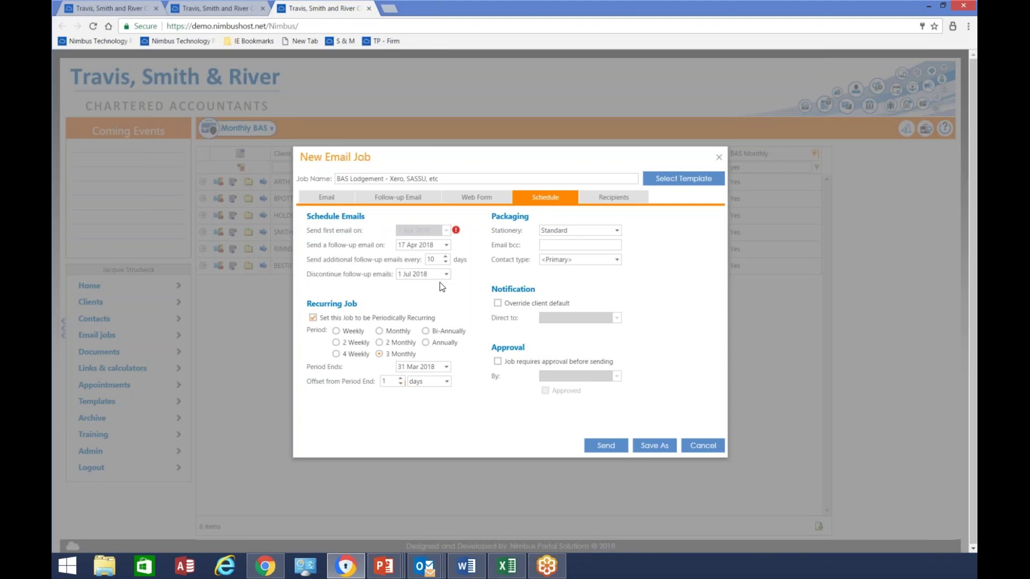
pyautogui.click(702, 446)
# Clear the BAS Monthly filter, filter clients by 'bris', and start an email job for Brisbane Pottery Supplies
pyautogui.click(242, 170)
pyautogui.click(367, 167)
pyautogui.write('bris')
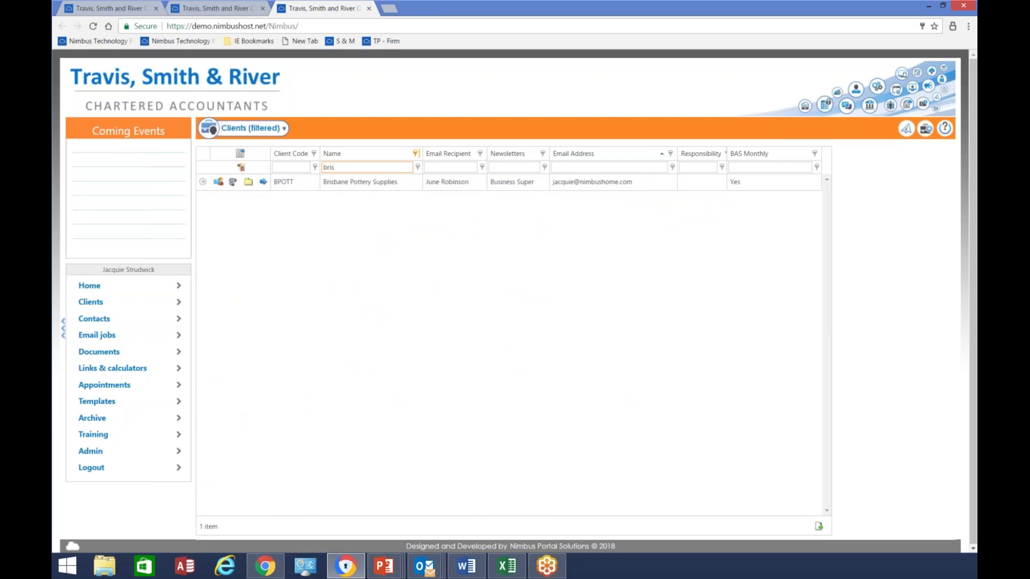
pyautogui.click(910, 133)
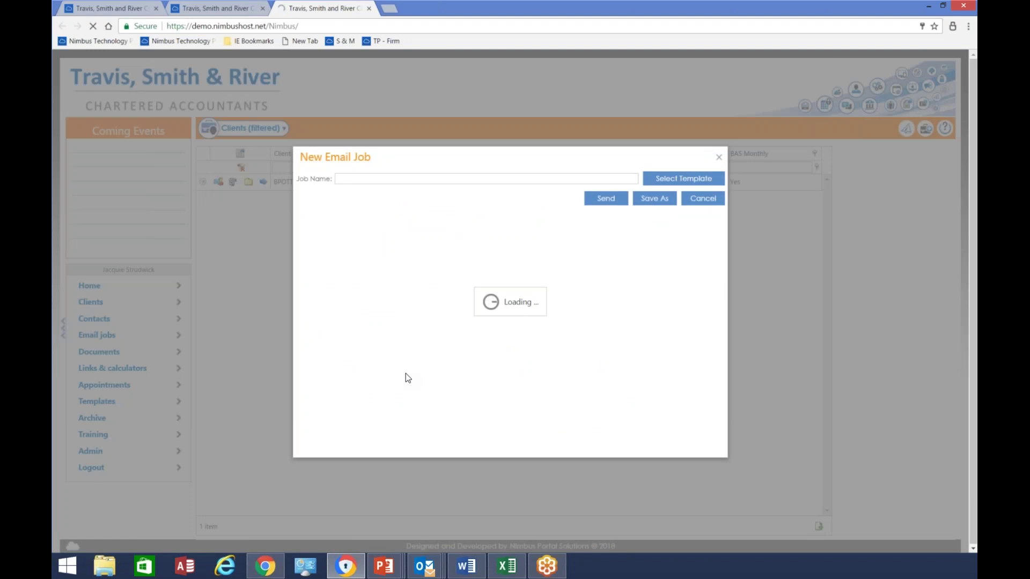
# Apply the Standard Masters > 2017 Completed Documents > Tax Individual - Completed Docs template, then begin attaching a file for TAXRETURN
pyautogui.click(683, 183)
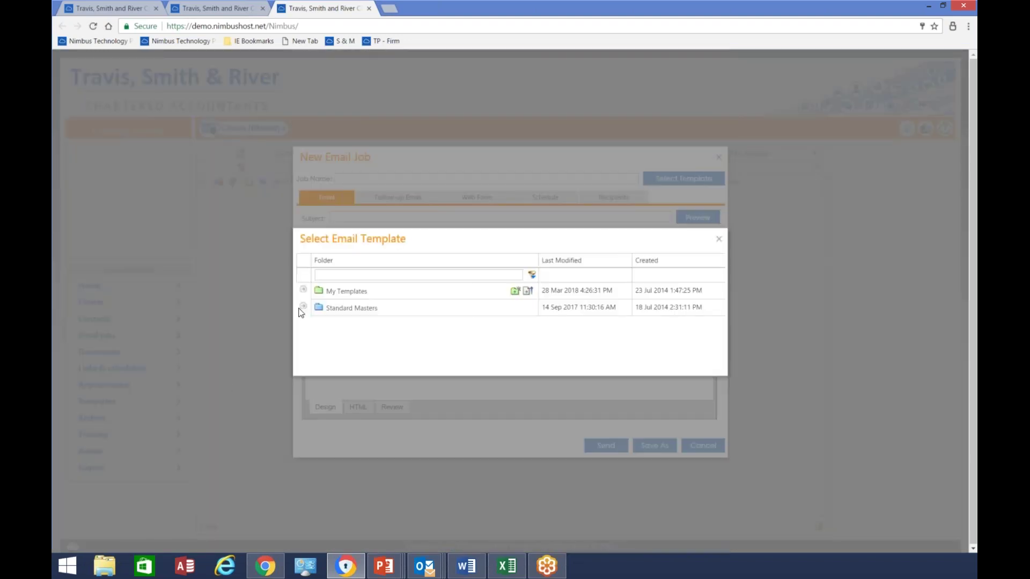
pyautogui.click(303, 306)
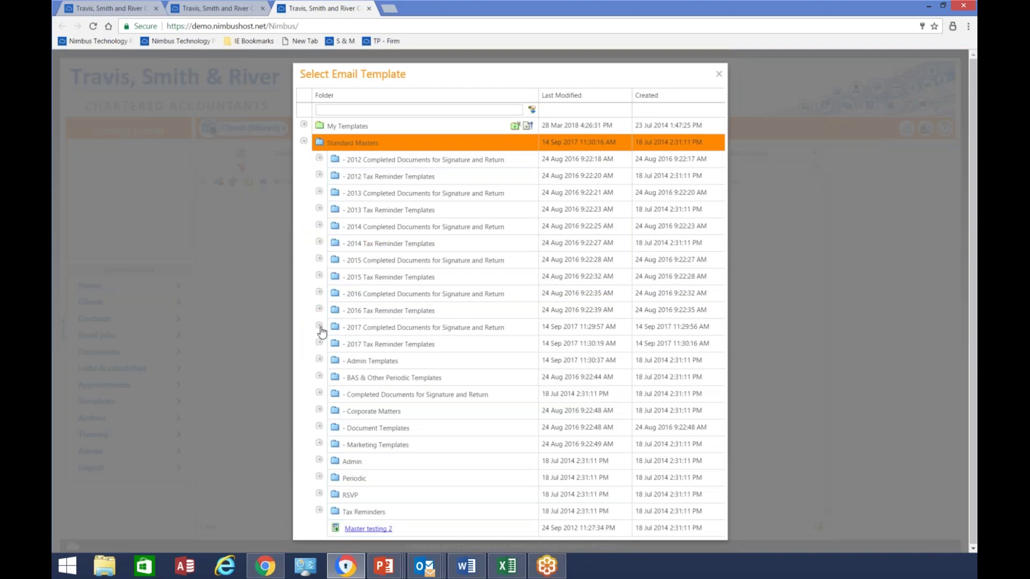
pyautogui.click(319, 327)
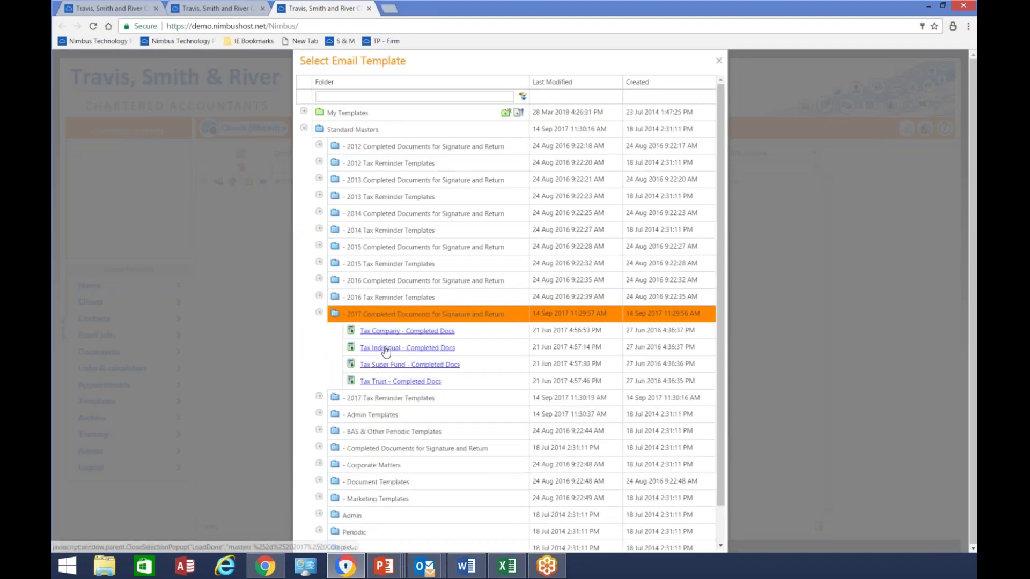
pyautogui.click(386, 349)
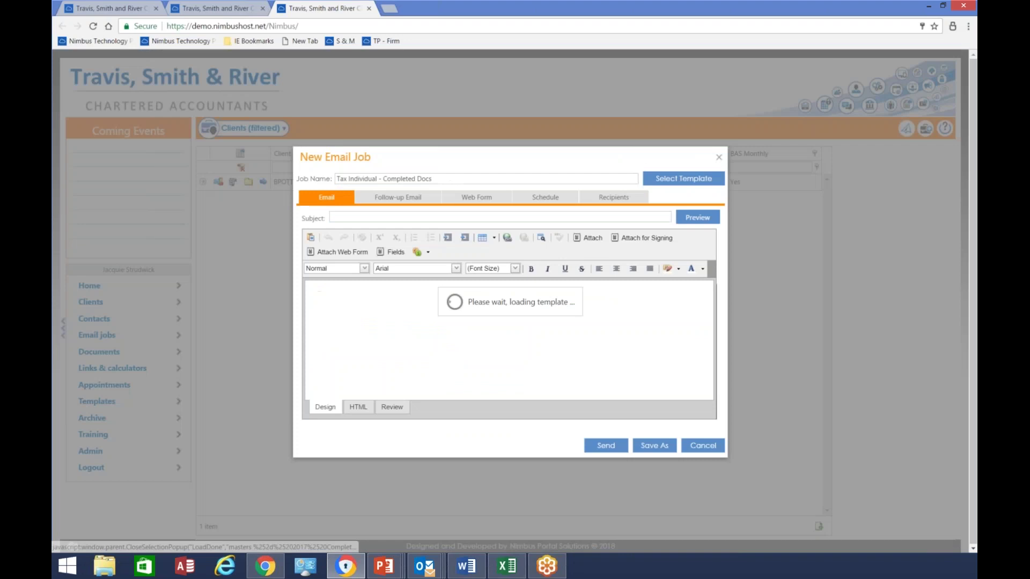
pyautogui.scroll(-2, 506, 326)
pyautogui.scroll(2, 510, 326)
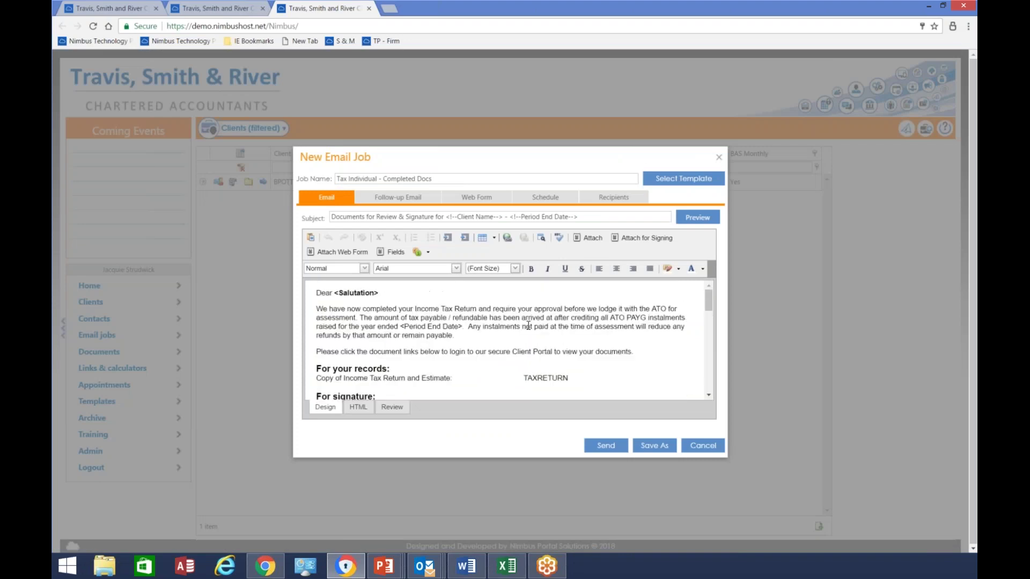
pyautogui.scroll(-2, 518, 327)
pyautogui.moveTo(524, 323); pyautogui.dragTo(583, 320)
pyautogui.click(589, 237)
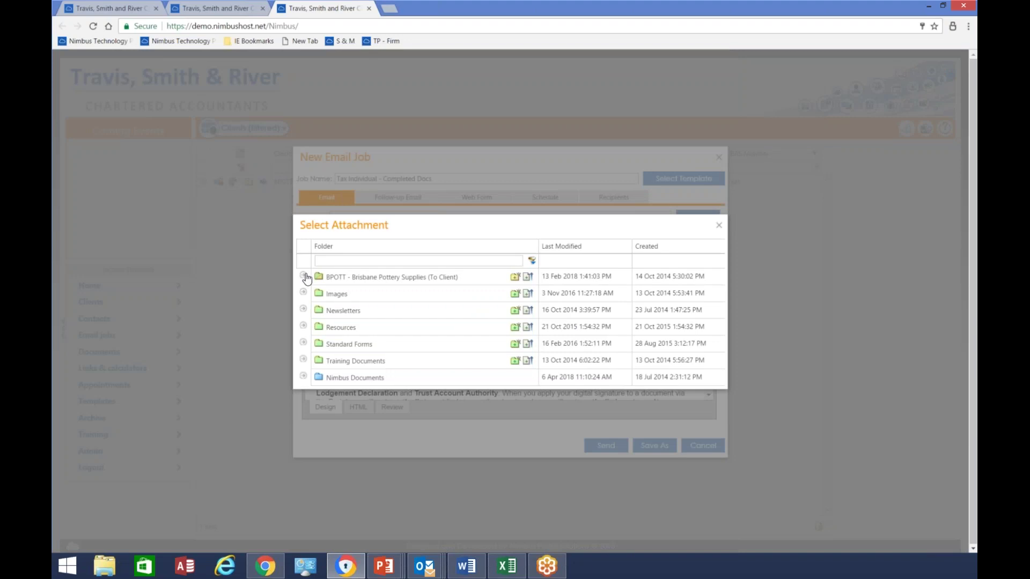
# Link Tax-return-for-individuals-2017.pdf from the Brisbane Pottery Supplies folder in place of TAXRETURN
pyautogui.click(304, 276)
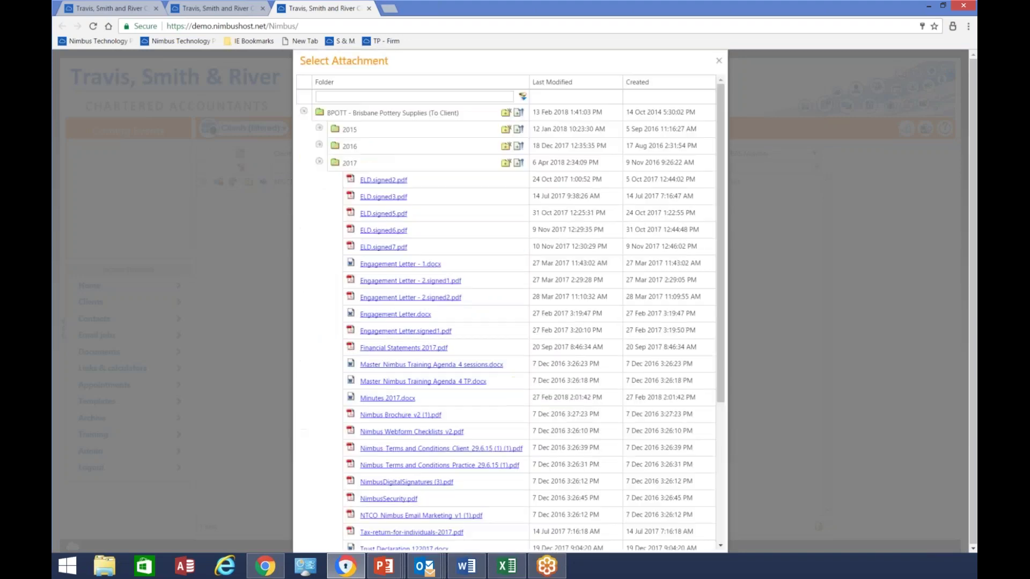
pyautogui.scroll(-3, 429, 408)
pyautogui.click(412, 384)
# Replace DECLARATION with a link to ELD.pdf, uploaded from the computer into the 2017 folder
pyautogui.click(523, 351)
pyautogui.moveTo(523, 351); pyautogui.dragTo(578, 349)
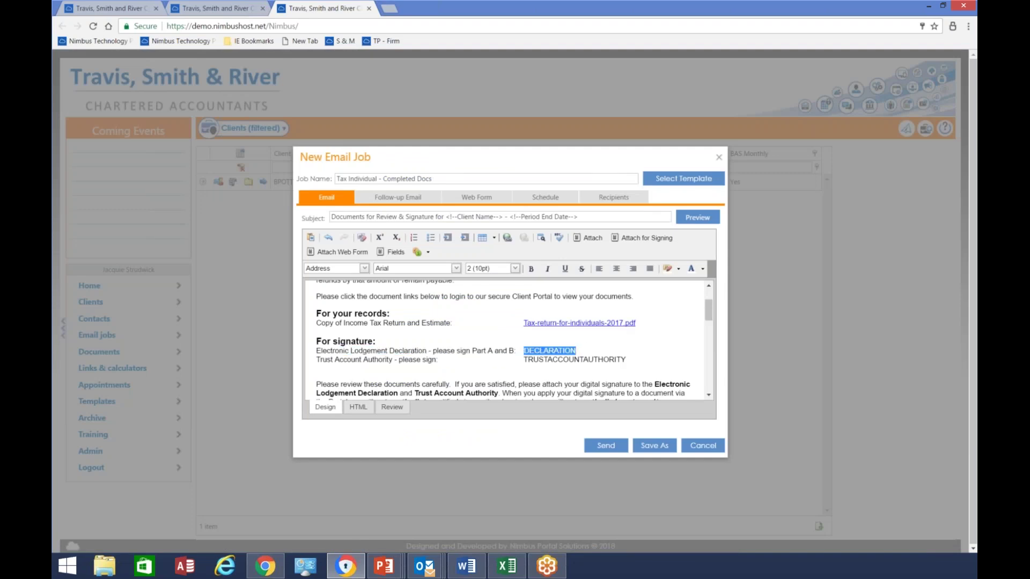
pyautogui.click(588, 237)
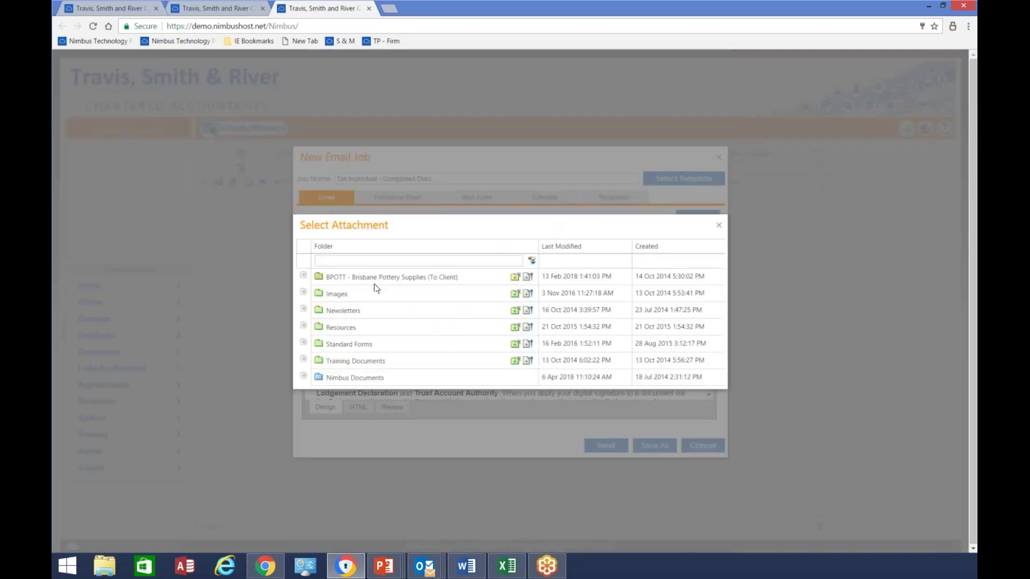
pyautogui.click(303, 276)
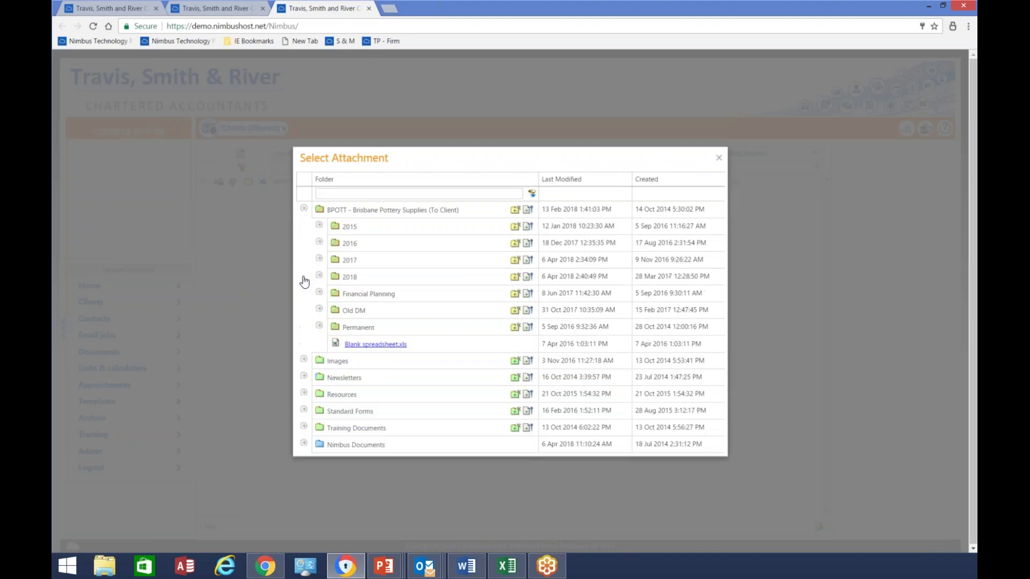
pyautogui.click(528, 261)
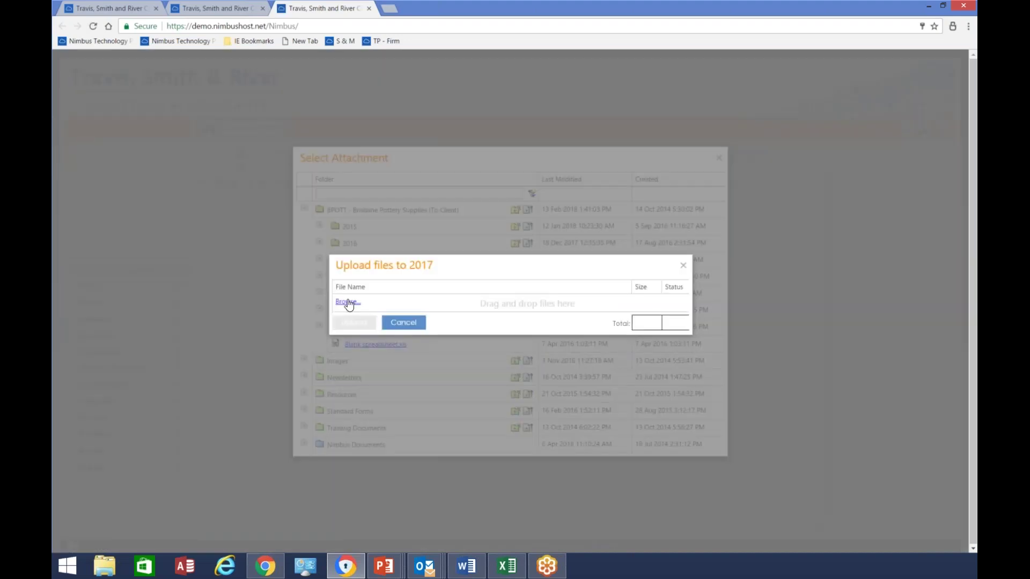
pyautogui.click(347, 302)
pyautogui.doubleClick(208, 174)
pyautogui.click(207, 175)
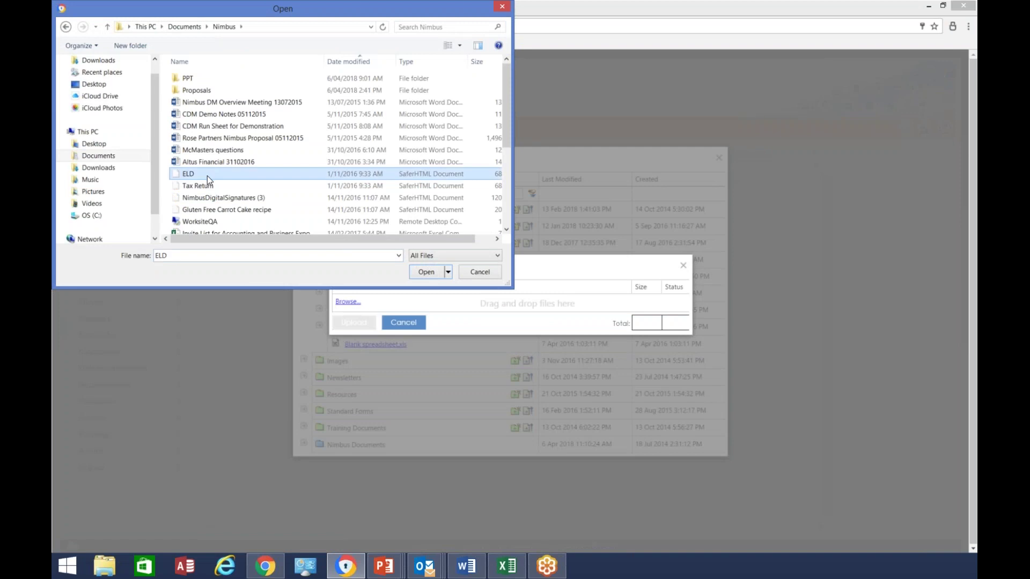
pyautogui.click(426, 271)
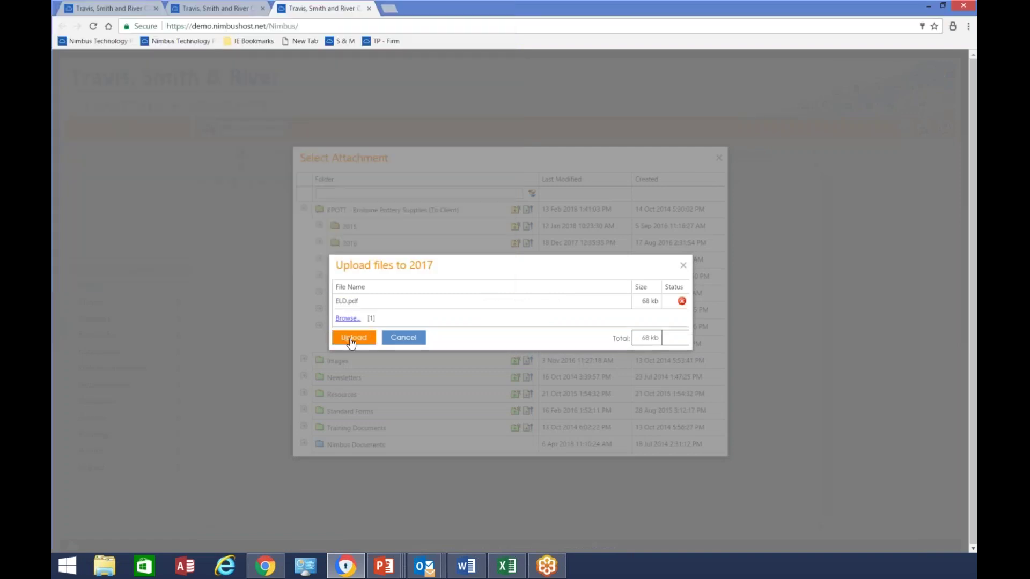
pyautogui.click(402, 337)
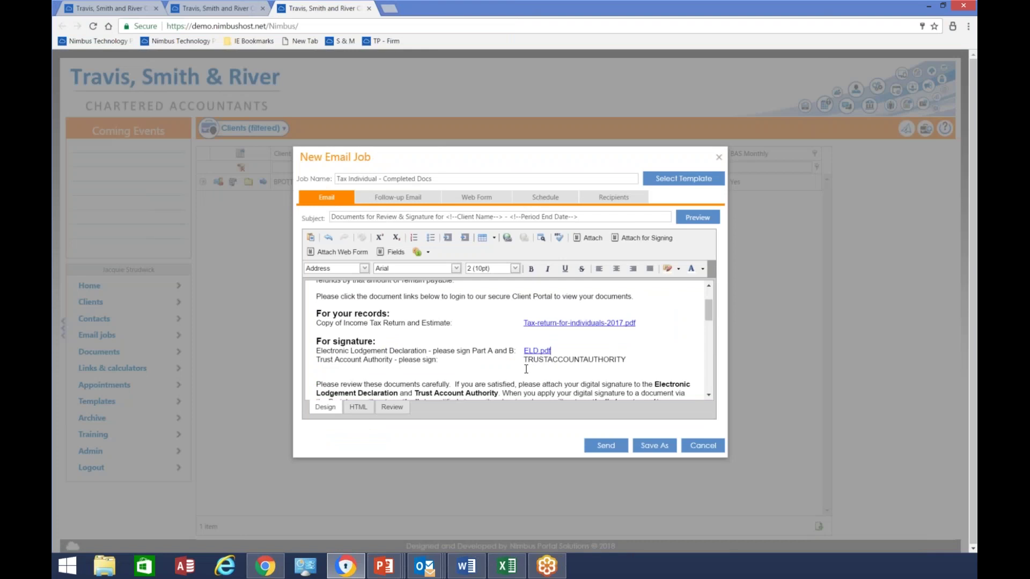
# Delete the TRUSTACCOUNTAUTHORITY placeholder and its Trust Account Authority line, then view the follow-up email
pyautogui.moveTo(522, 359)
pyautogui.mouseDown()
pyautogui.moveTo(378, 351)
pyautogui.moveTo(638, 362)
pyautogui.mouseUp()
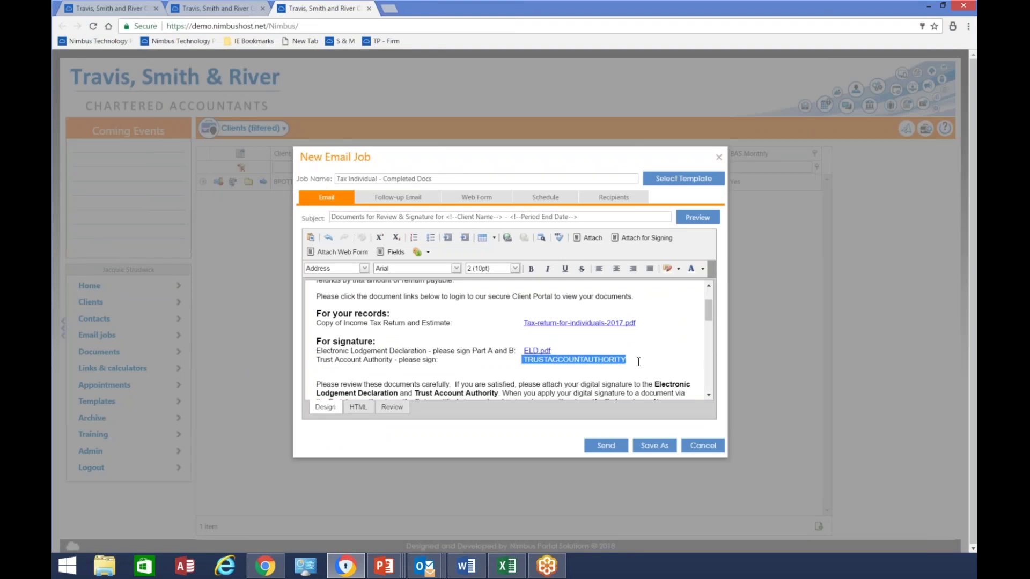
pyautogui.press('Delete')
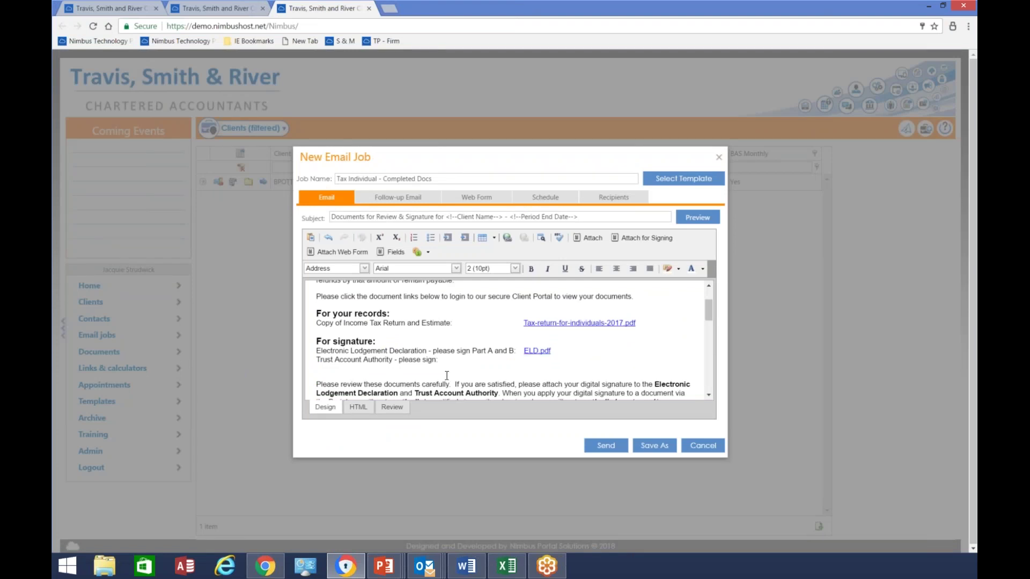
pyautogui.moveTo(318, 360); pyautogui.dragTo(450, 368)
pyautogui.press('Delete')
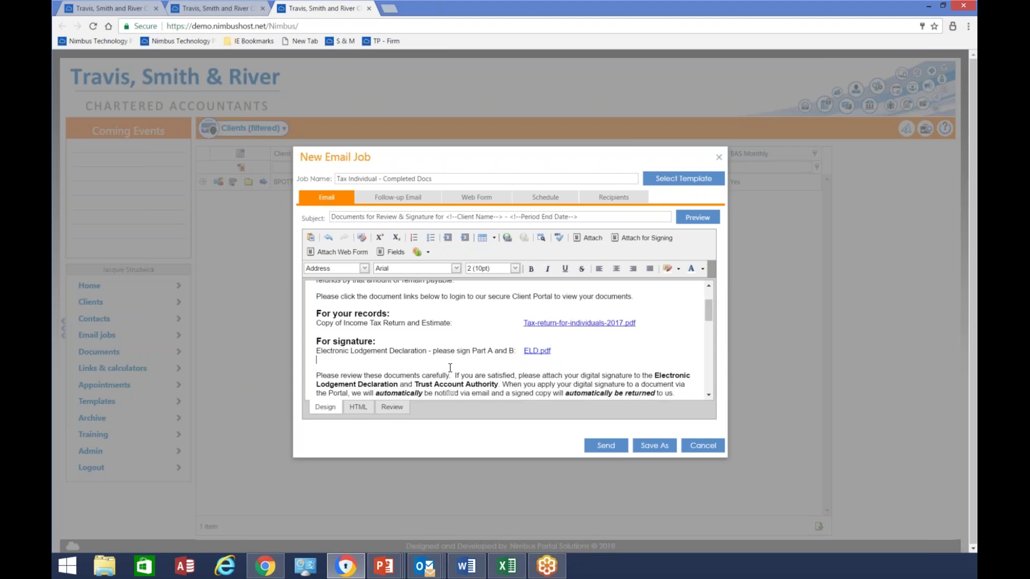
pyautogui.press('Delete')
pyautogui.press('BackSpace')
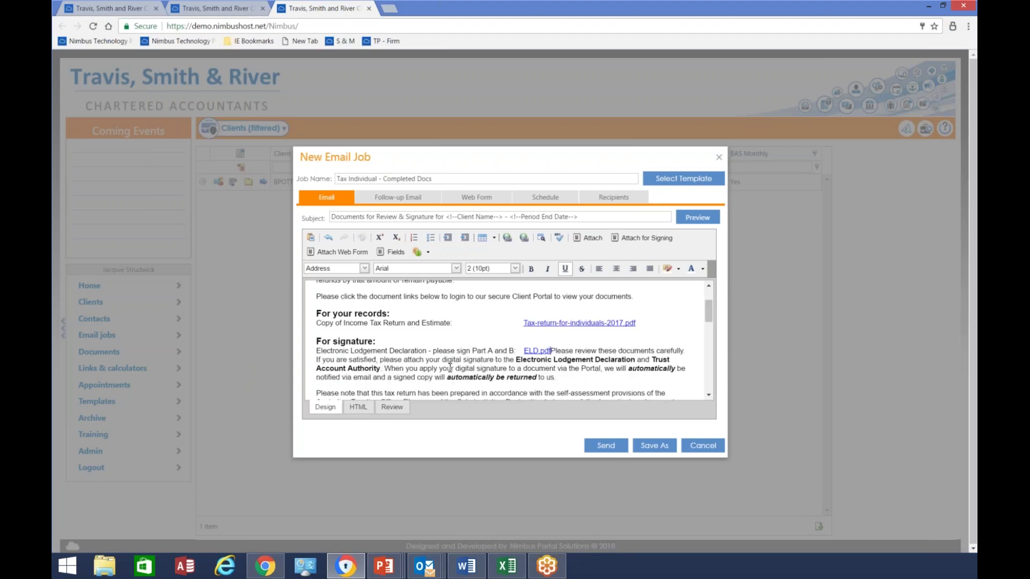
pyautogui.press('Return')
pyautogui.press('Return')
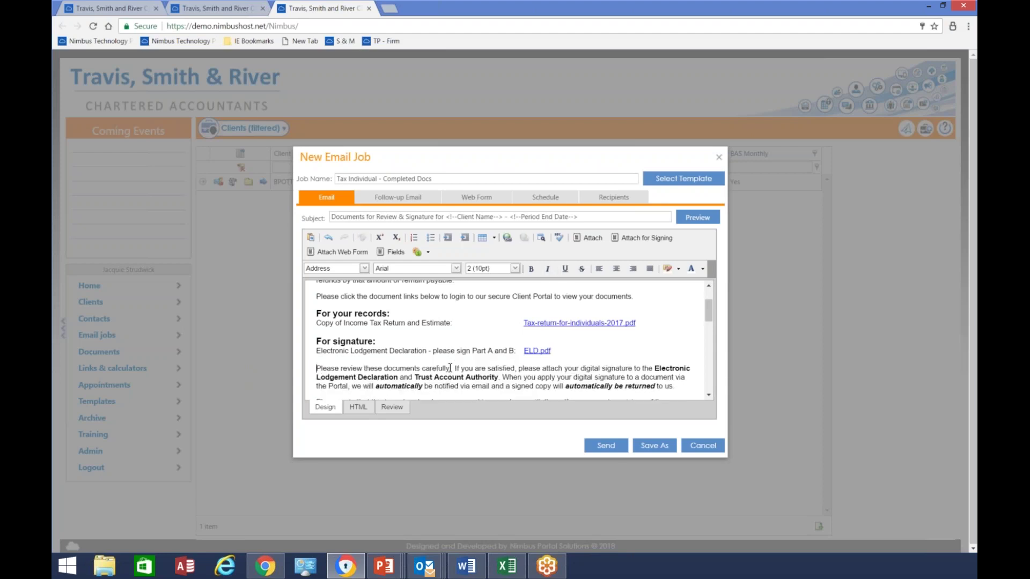
pyautogui.click(397, 198)
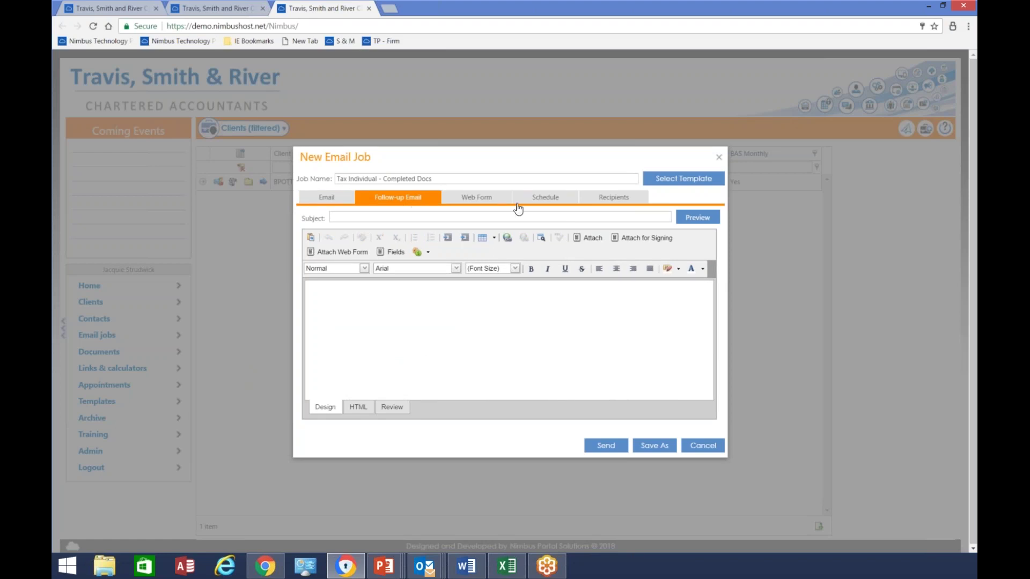
# Set the schedule's follow-up date back to Never and the repeat interval to 0
pyautogui.click(534, 198)
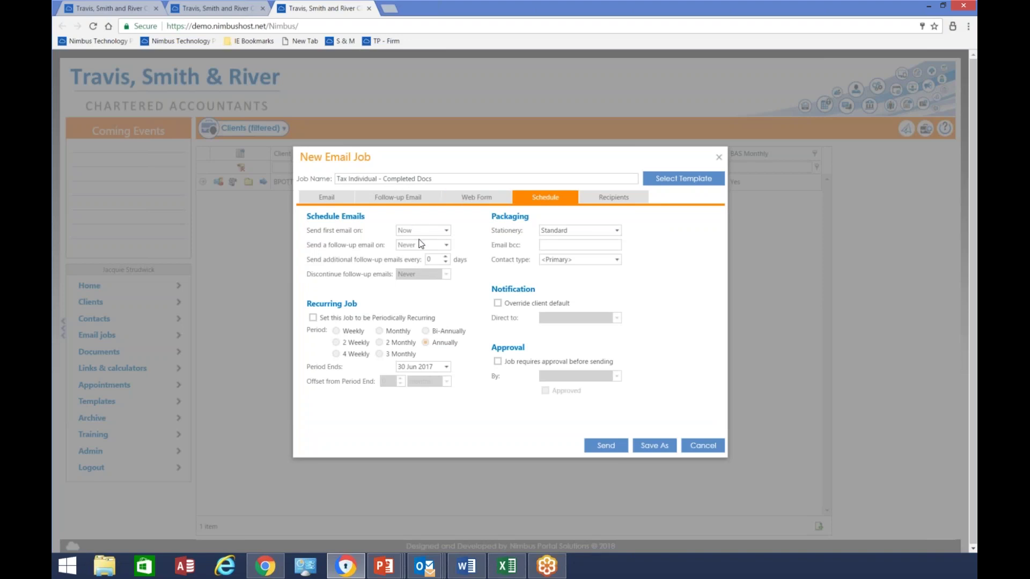
pyautogui.click(447, 246)
pyautogui.click(514, 344)
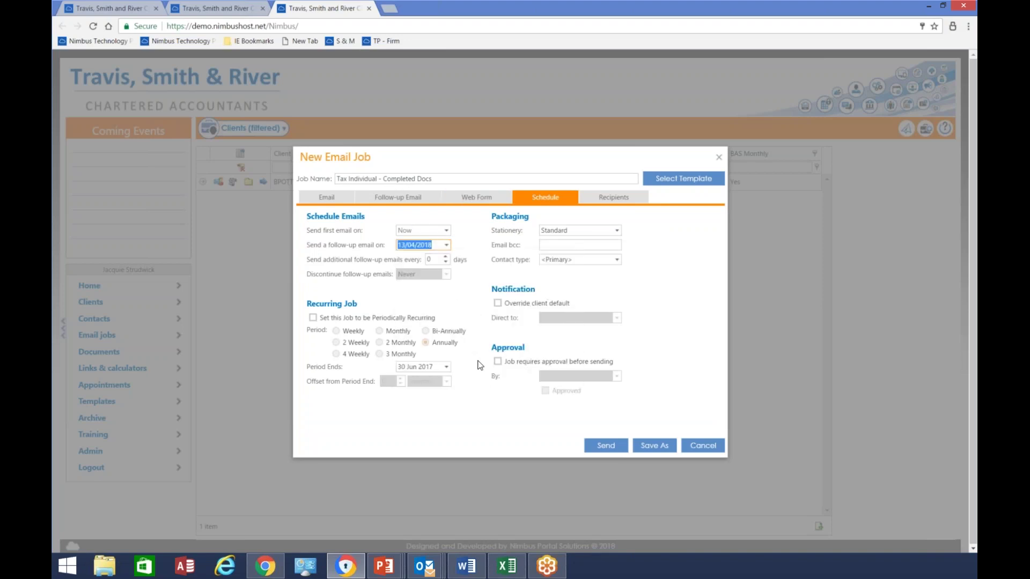
pyautogui.click(445, 257)
pyautogui.click(445, 257)
pyautogui.click(445, 257)
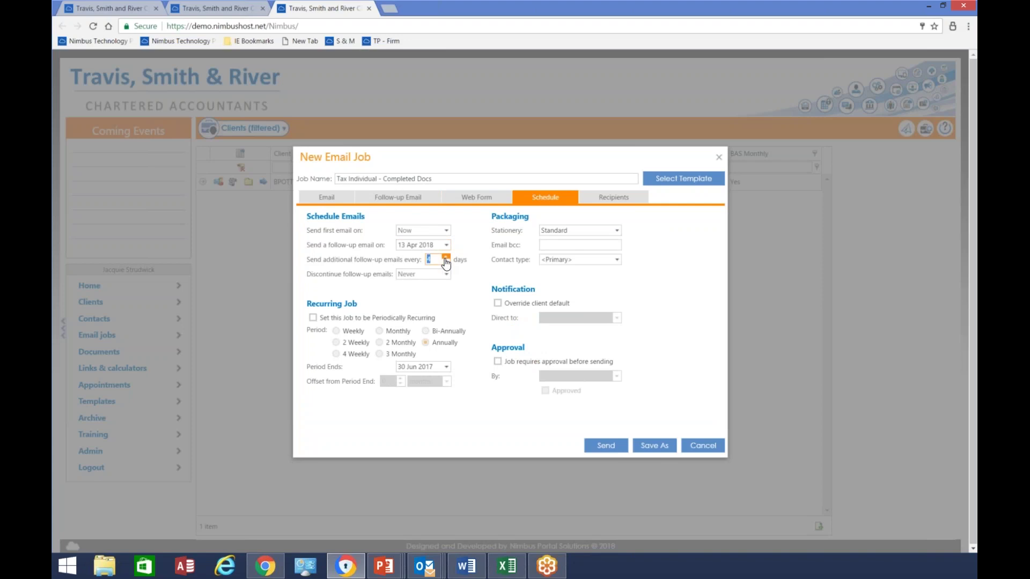
pyautogui.click(446, 245)
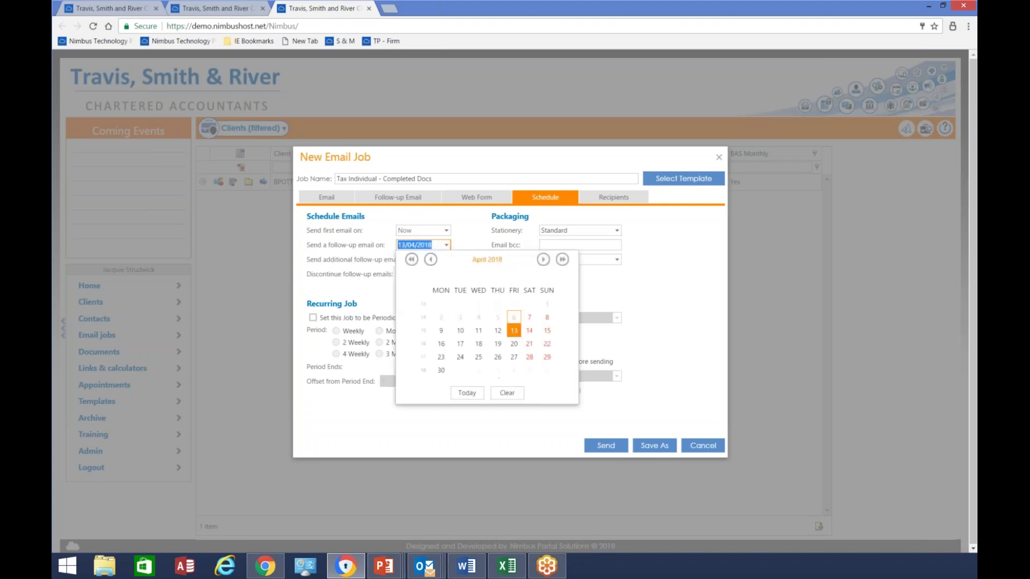
pyautogui.click(499, 393)
pyautogui.click(445, 261)
pyautogui.click(446, 262)
pyautogui.click(446, 262)
pyautogui.click(445, 261)
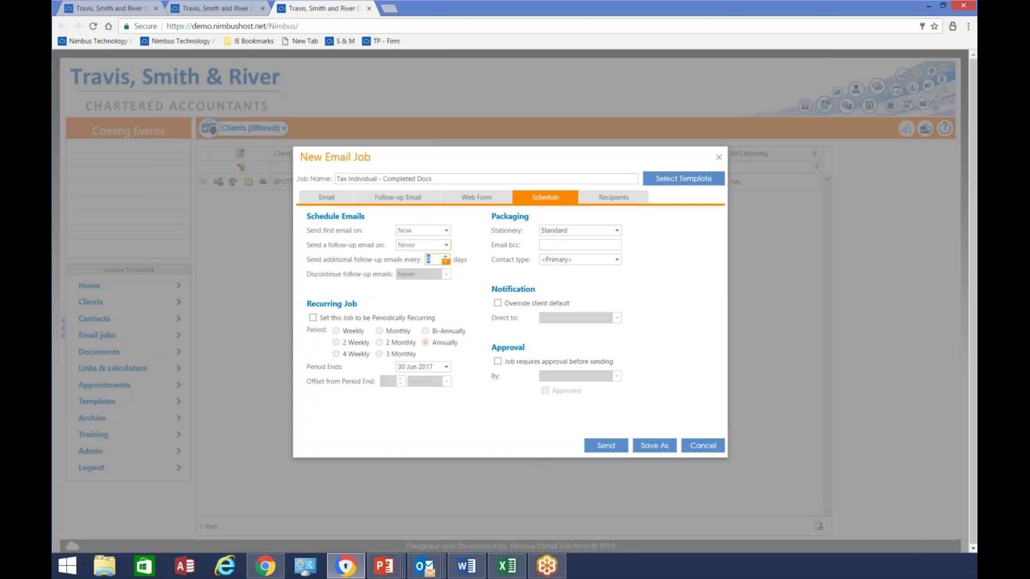
# Send the email job, acknowledge the confirmation, and clear the Name filter to list all 44 clients
pyautogui.click(605, 445)
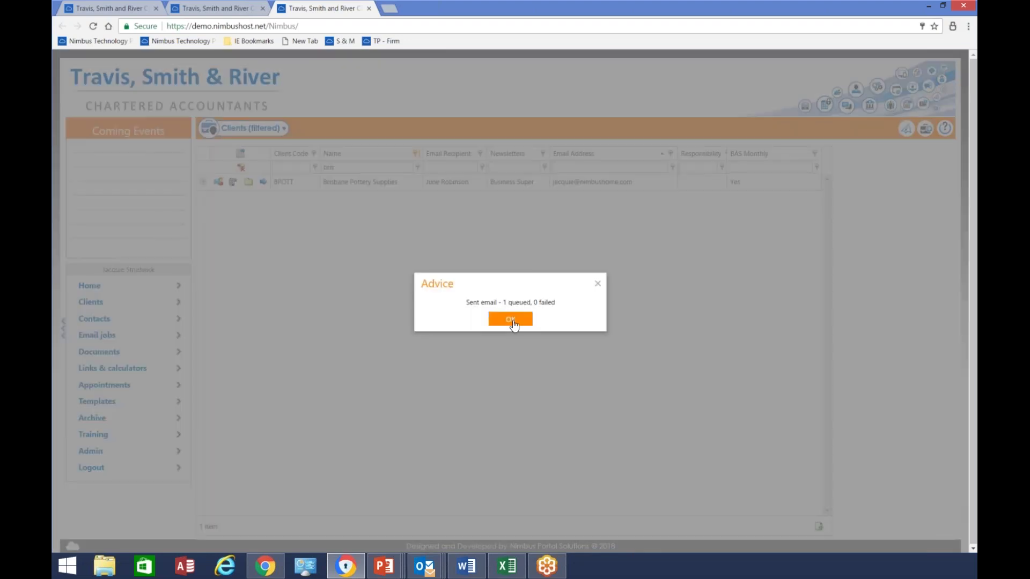
pyautogui.click(510, 318)
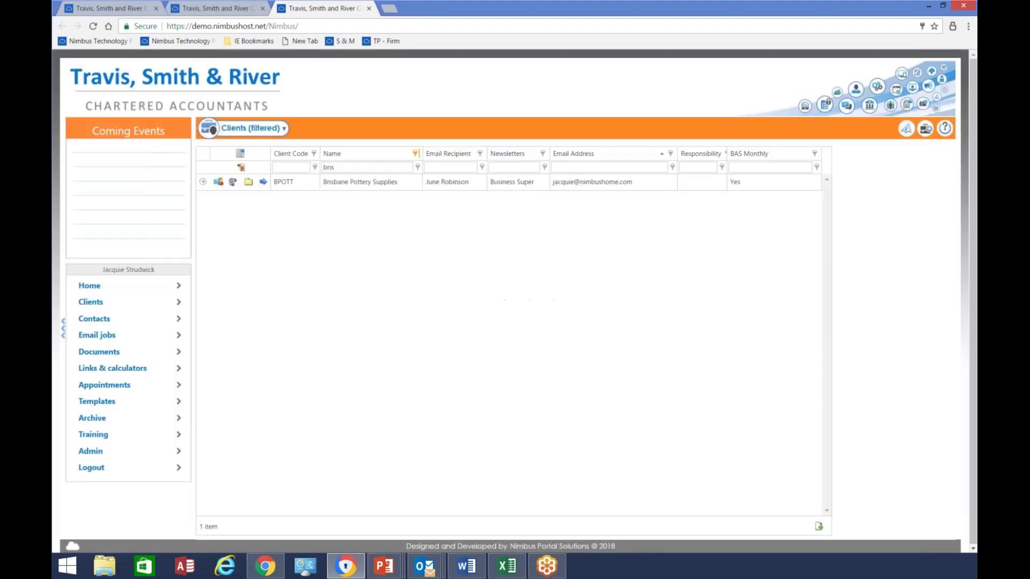
pyautogui.click(241, 168)
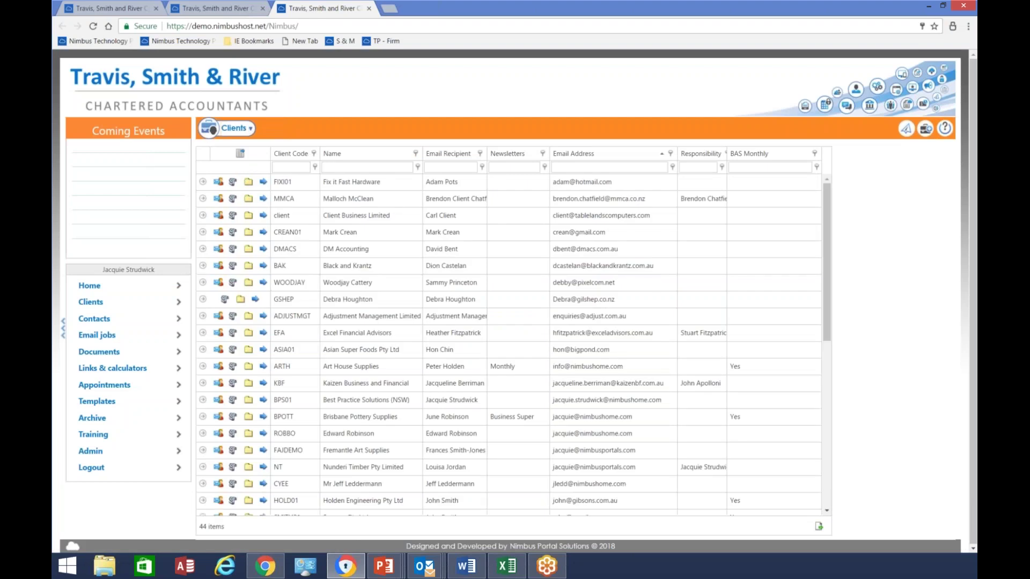